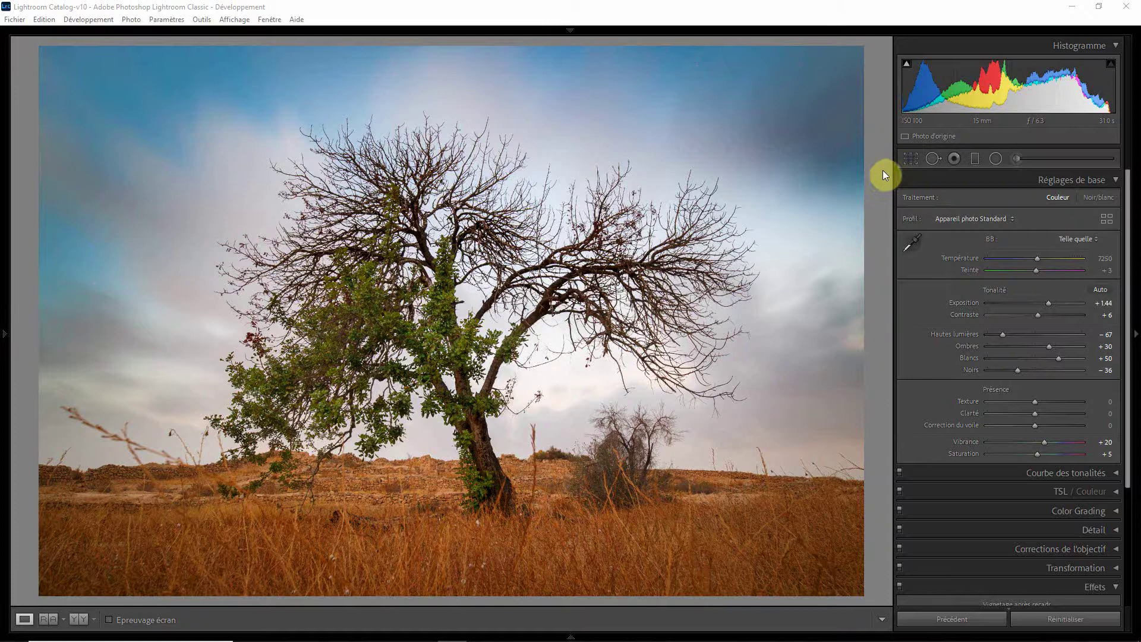
Compare the edited tree photo with its unedited version.
{"action": "left_click", "coordinate": [880, 171]}
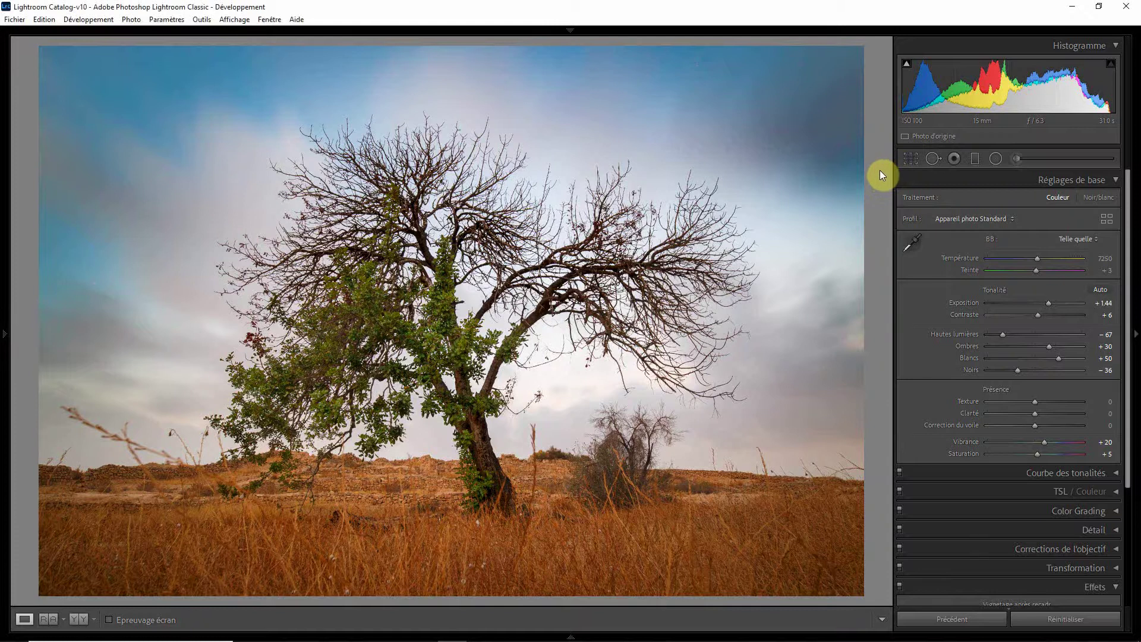
{"action": "key", "text": "backslash"}
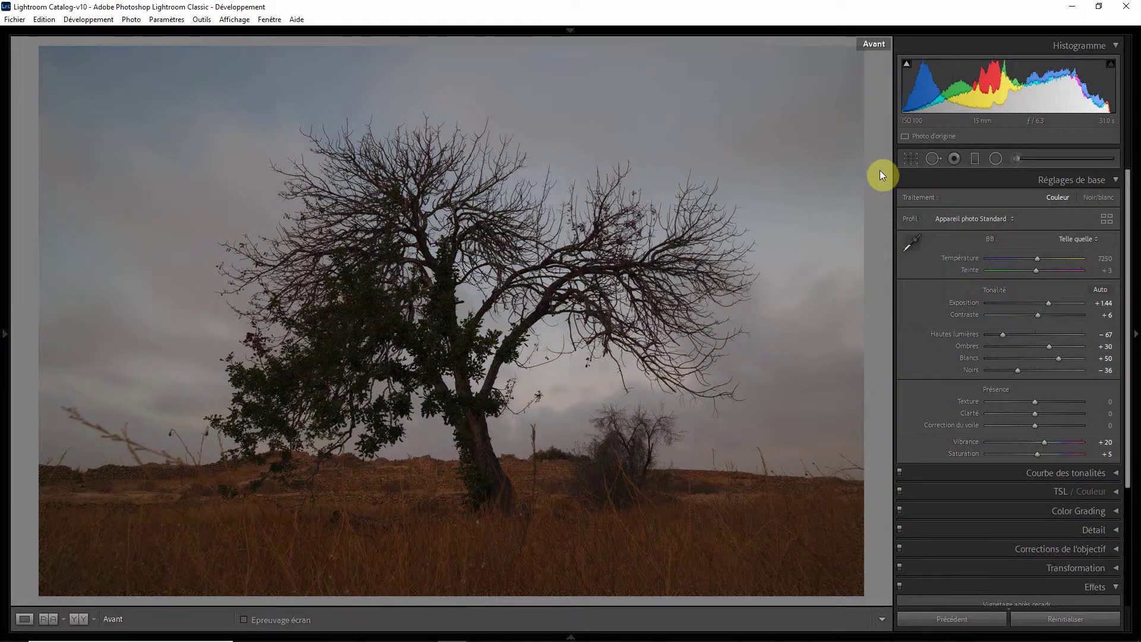
{"action": "key", "text": "backslash"}
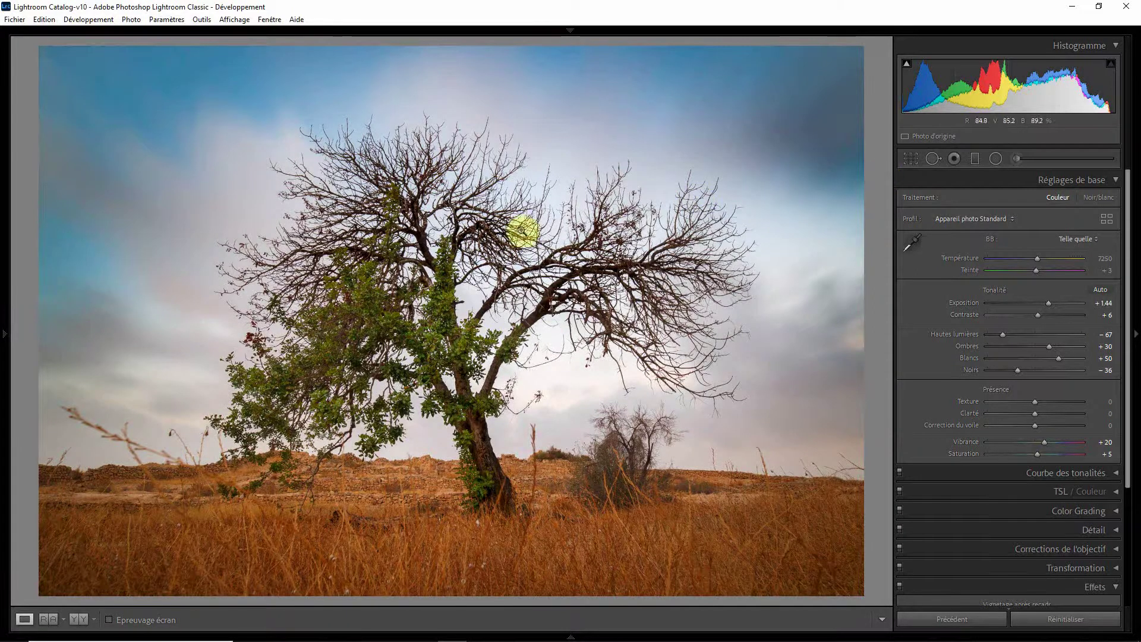
Revert the photo to its unedited, uncropped state using the edit history.
{"action": "left_click", "coordinate": [5, 334]}
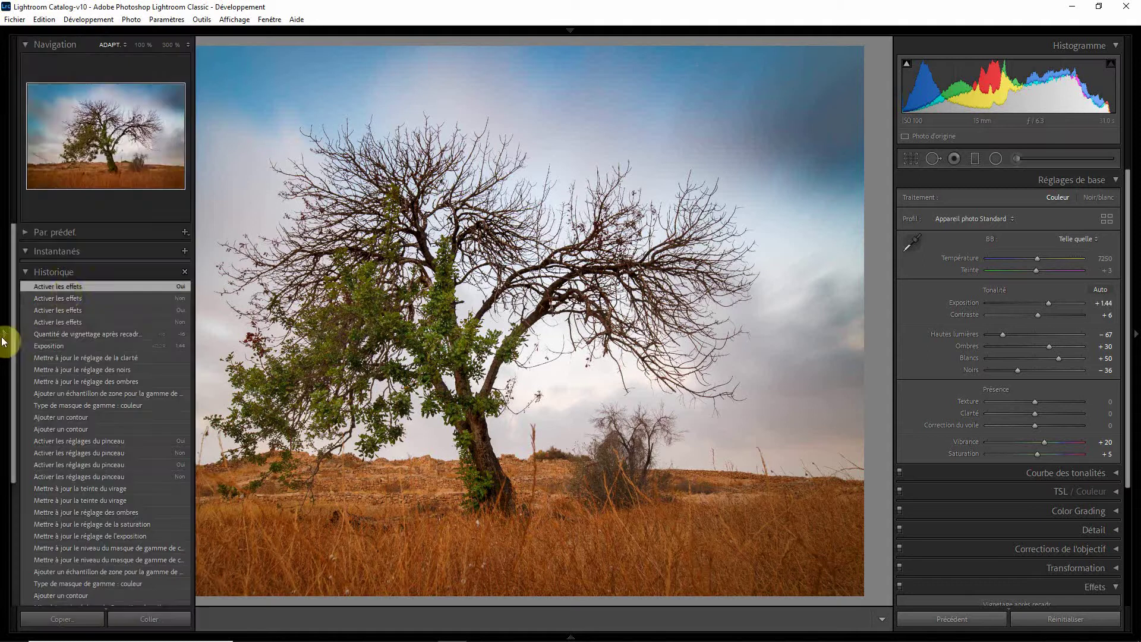
{"action": "scroll", "coordinate": [72, 377], "scroll_direction": "down", "scroll_amount": 6}
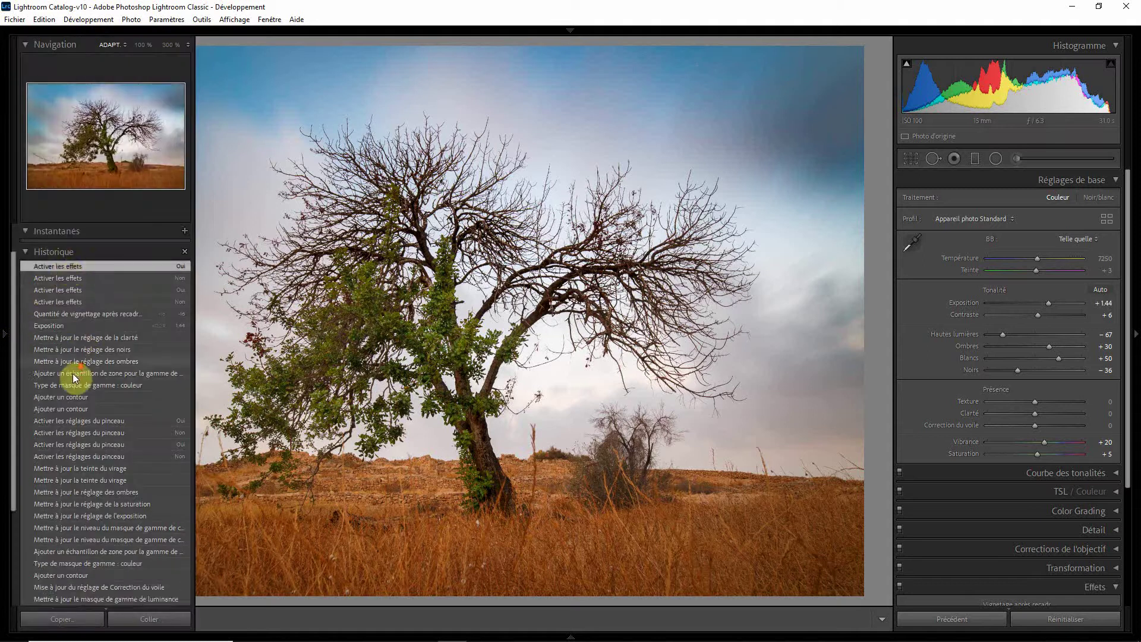
{"action": "left_click", "coordinate": [103, 548]}
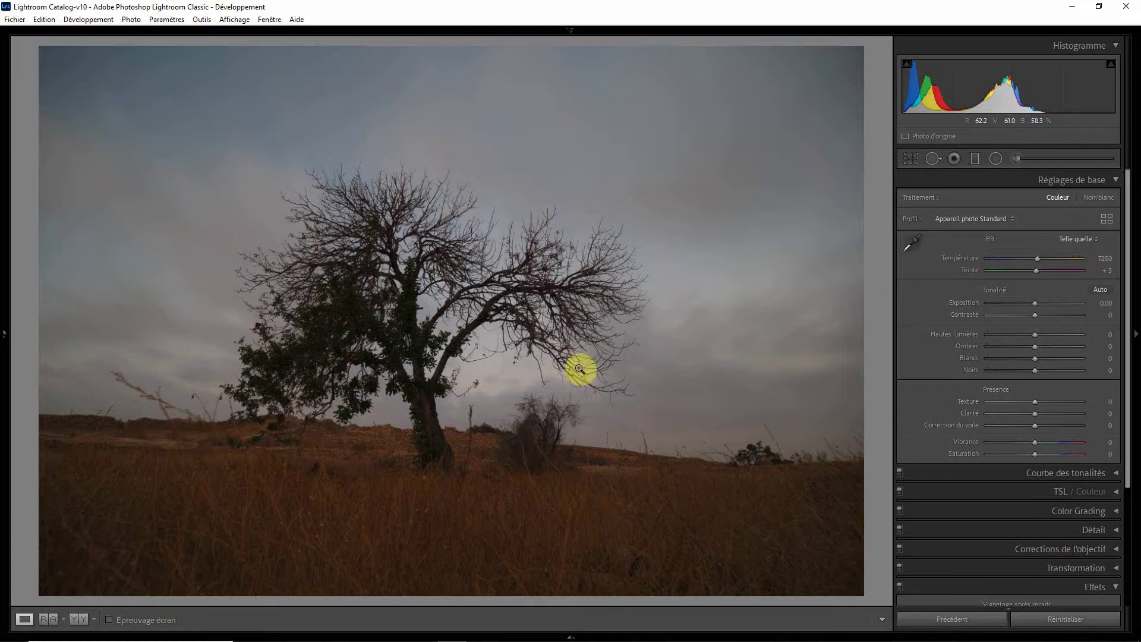
Straighten the horizon with a crop angle of -2.81 and tighten the crop around the tree, keeping the original aspect ratio.
{"action": "left_click", "coordinate": [911, 160]}
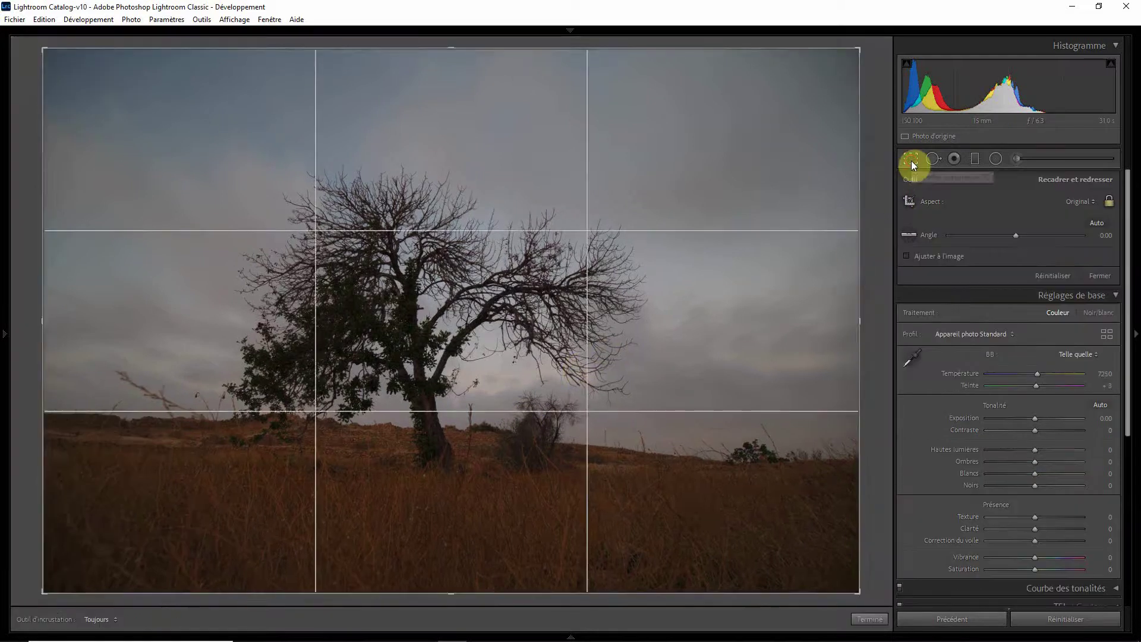
{"action": "left_click", "coordinate": [1015, 234]}
{"action": "left_click_drag", "start_coordinate": [1015, 234], "coordinate": [1011, 234]}
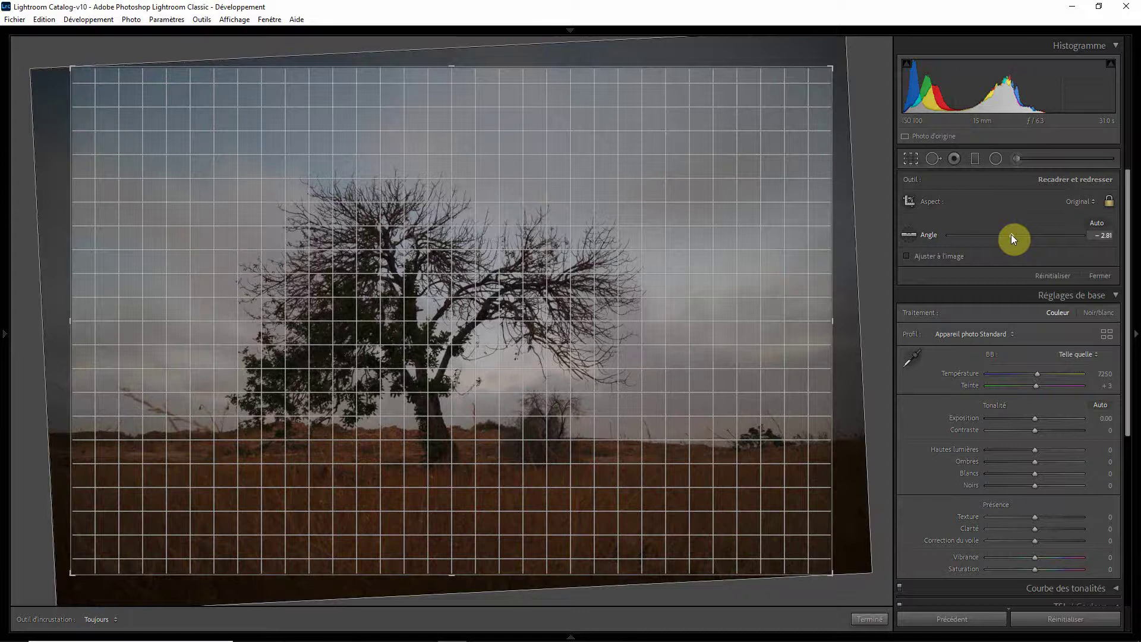
{"action": "left_click_drag", "start_coordinate": [1011, 234], "coordinate": [1011, 234]}
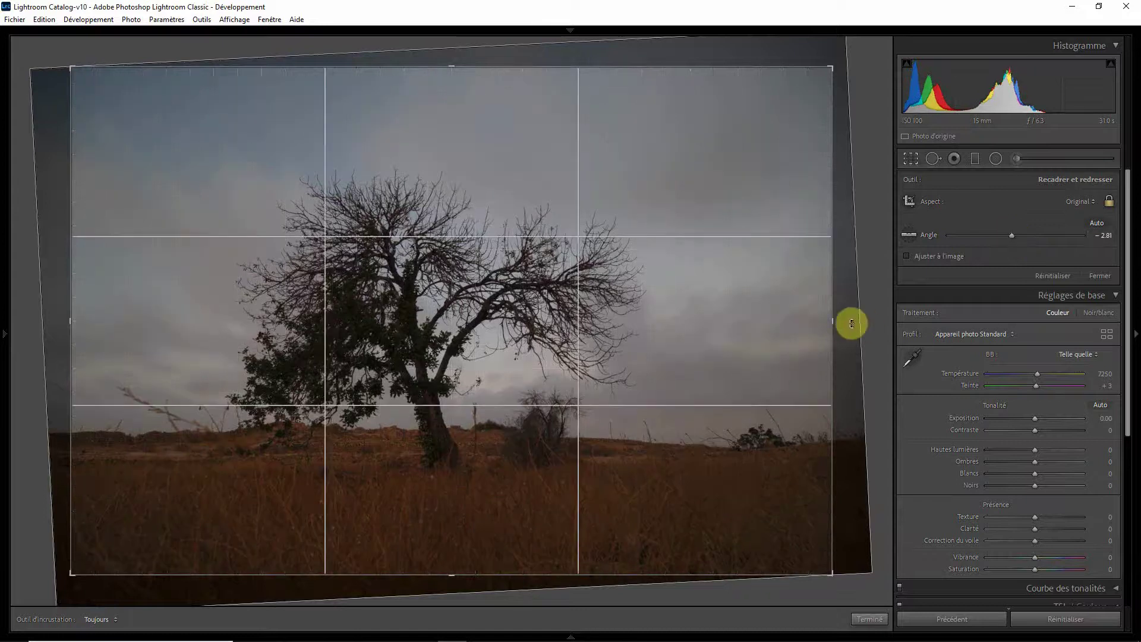
{"action": "left_click_drag", "start_coordinate": [833, 320], "coordinate": [780, 320]}
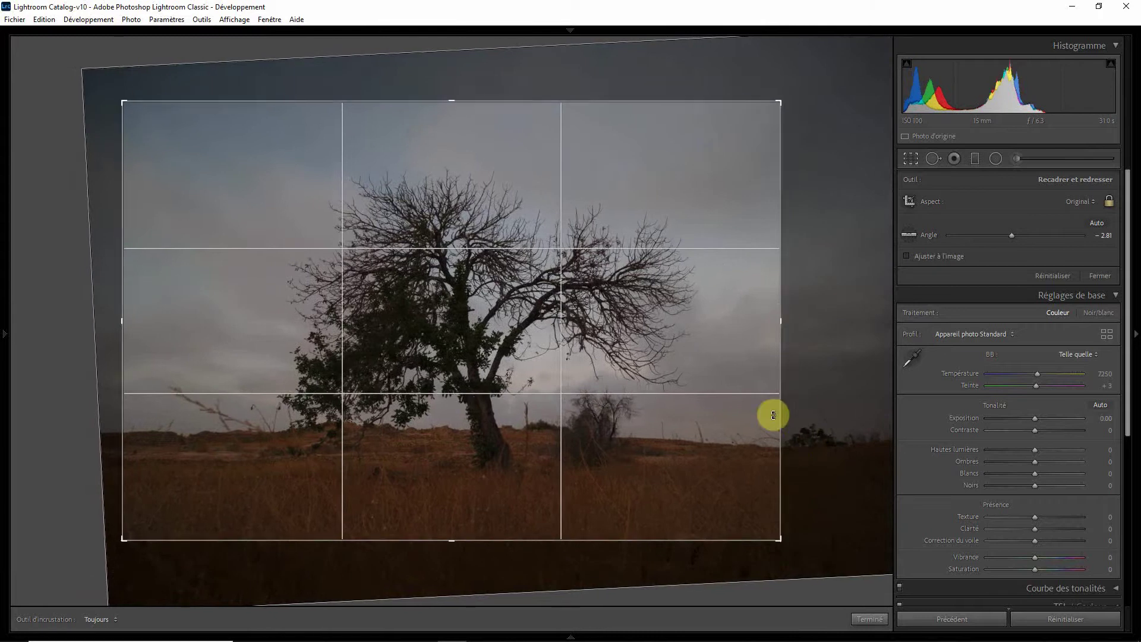
{"action": "left_click_drag", "start_coordinate": [117, 319], "coordinate": [133, 321]}
{"action": "left_click_drag", "start_coordinate": [468, 395], "coordinate": [468, 390]}
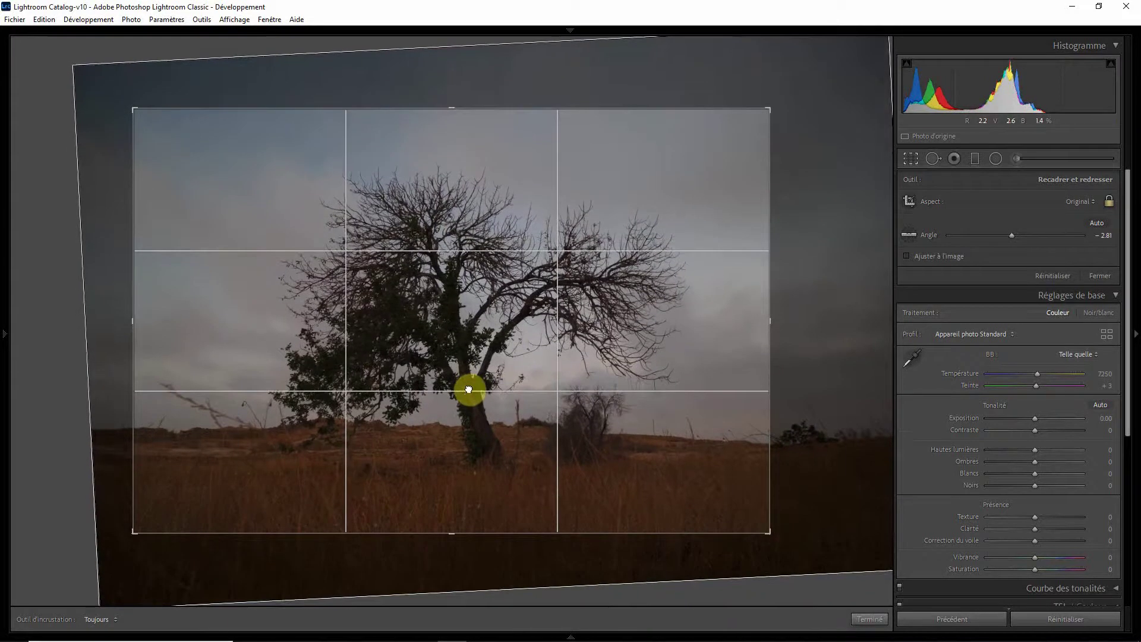
{"action": "left_click", "coordinate": [868, 618]}
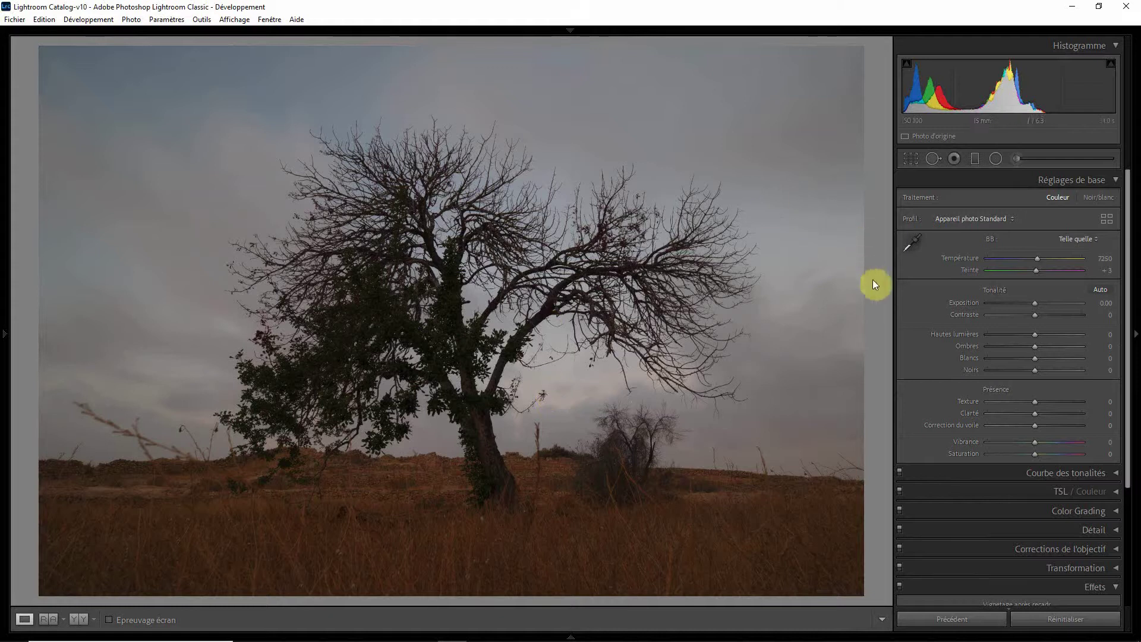
Apply automatic tone settings to the photo.
{"action": "left_click", "coordinate": [1104, 289]}
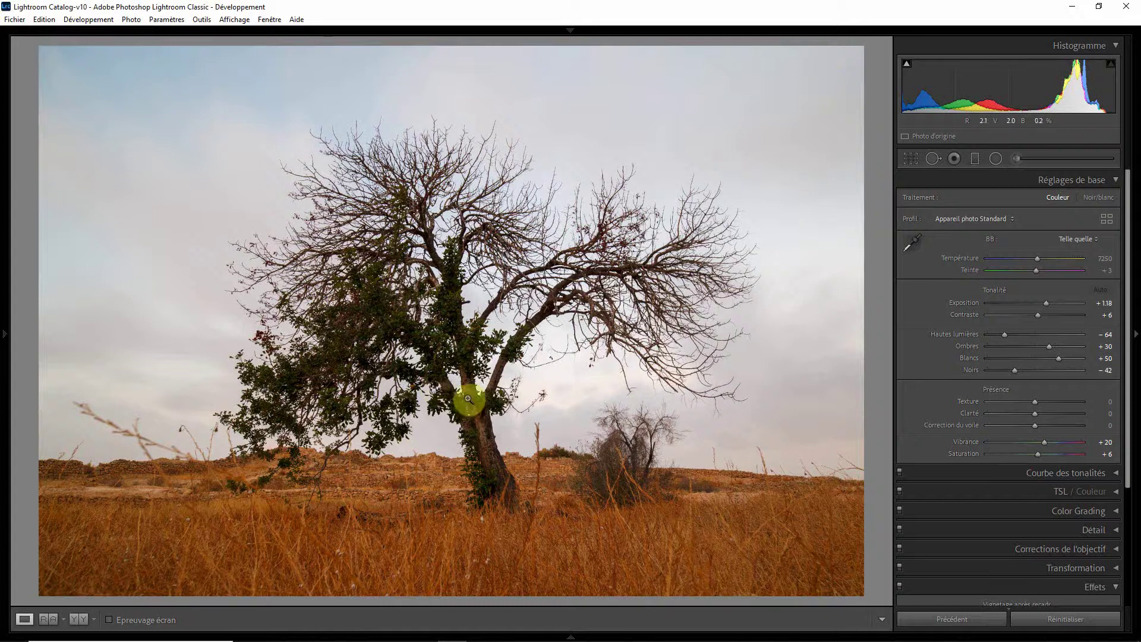
Draw a graduated filter covering the sky down to the horizon, check its mask overlay, and set its dehaze to 58.
{"action": "left_click", "coordinate": [975, 160]}
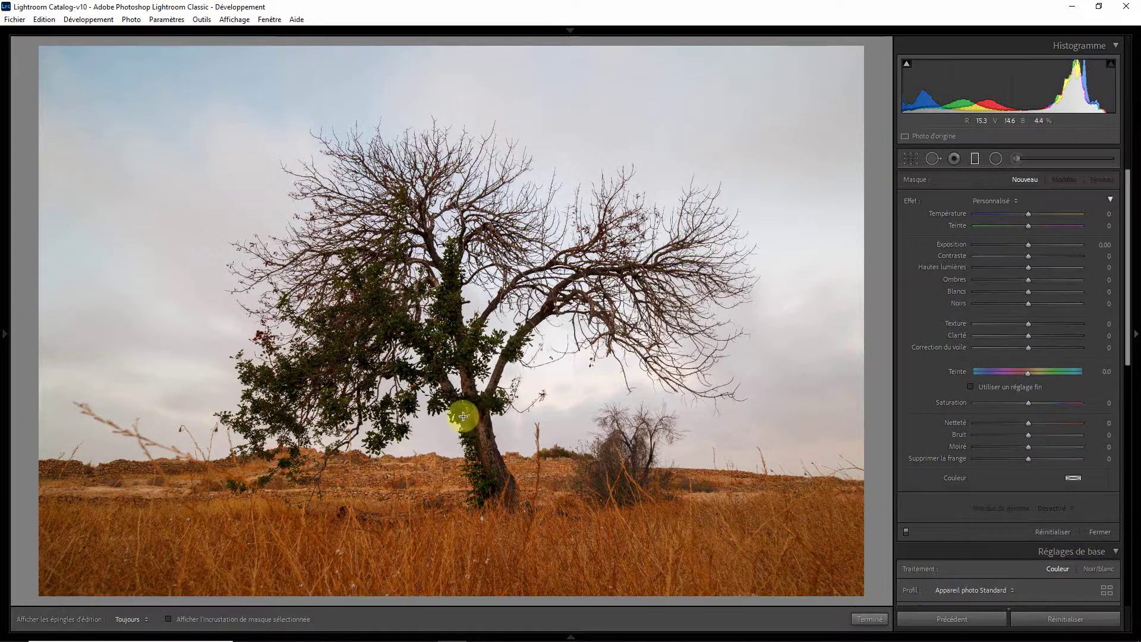
{"action": "left_click_drag", "start_coordinate": [462, 410], "coordinate": [470, 472]}
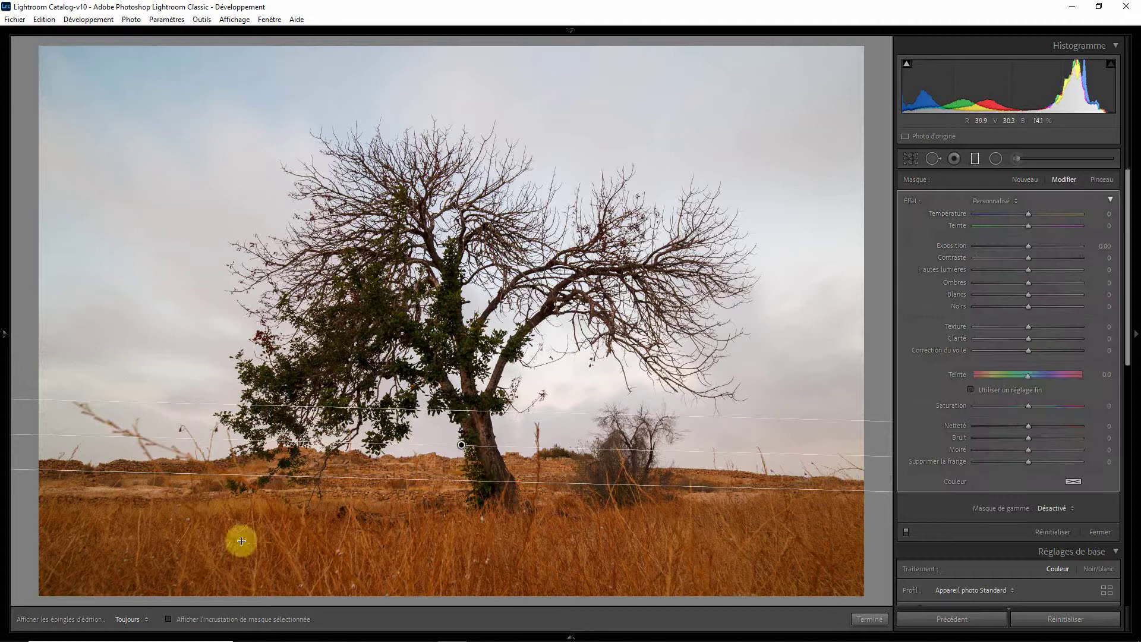
{"action": "left_click", "coordinate": [168, 619]}
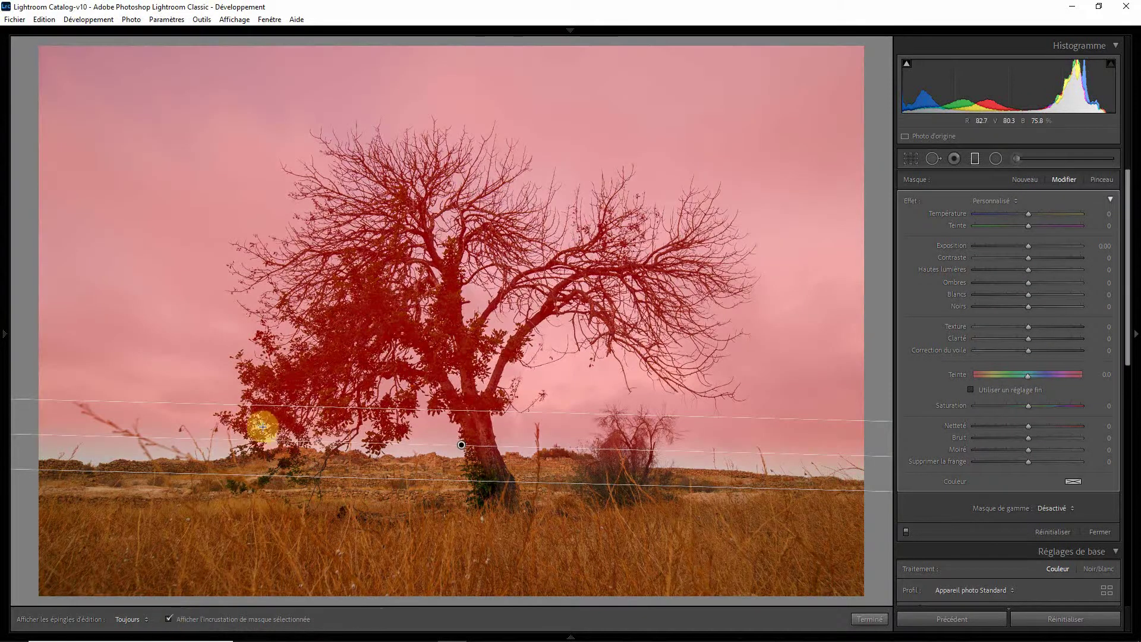
{"action": "left_click", "coordinate": [168, 618]}
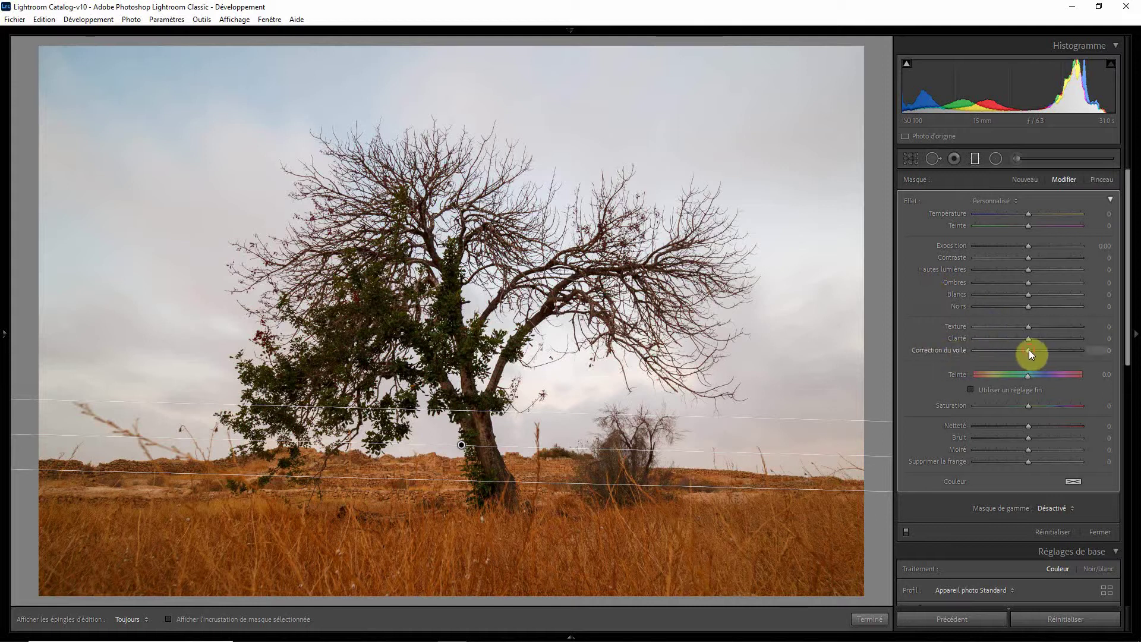
{"action": "left_click_drag", "start_coordinate": [1028, 350], "coordinate": [1060, 349]}
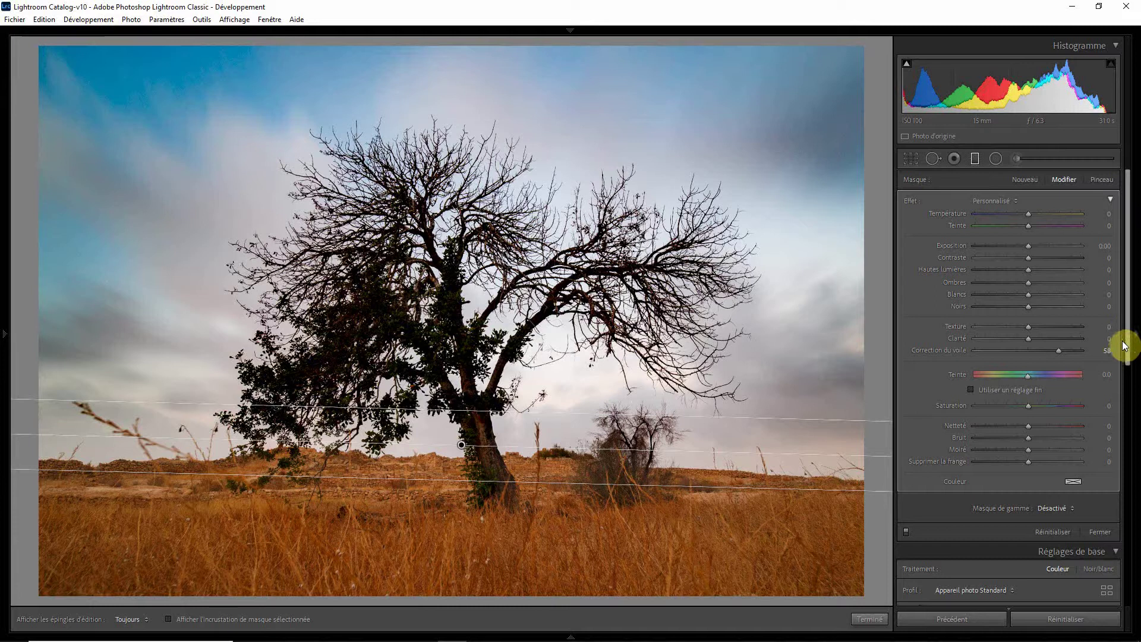
Limit the sky's graduated filter with a luminance range mask of 41/100 to exclude the dark tree, and finish the filter.
{"action": "left_click_drag", "start_coordinate": [1127, 343], "coordinate": [1128, 386]}
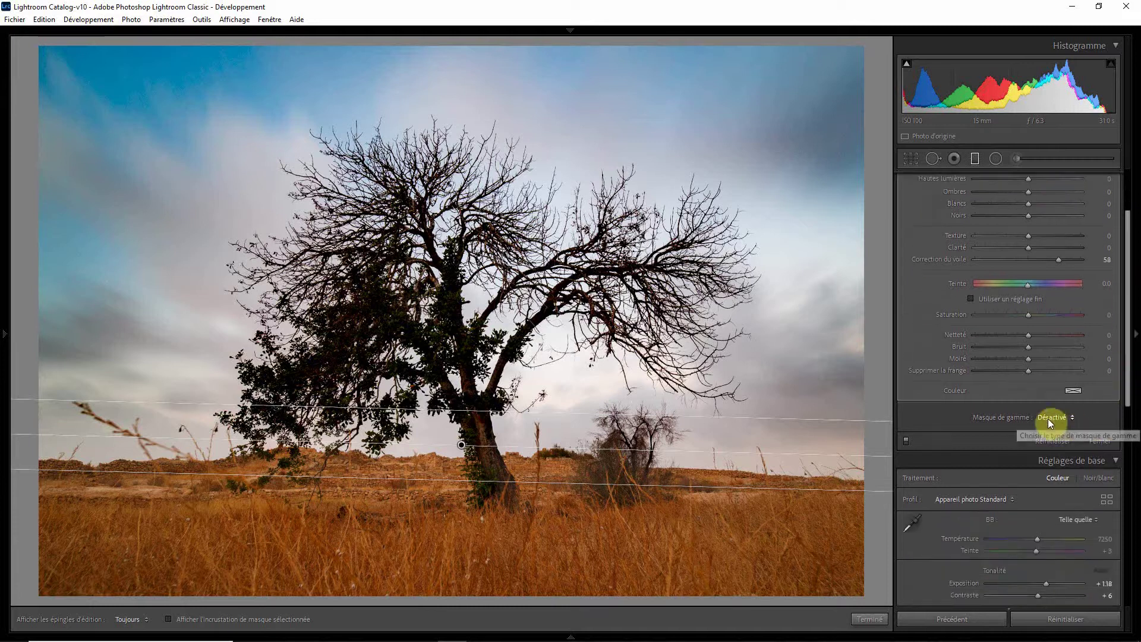
{"action": "left_click", "coordinate": [1048, 418]}
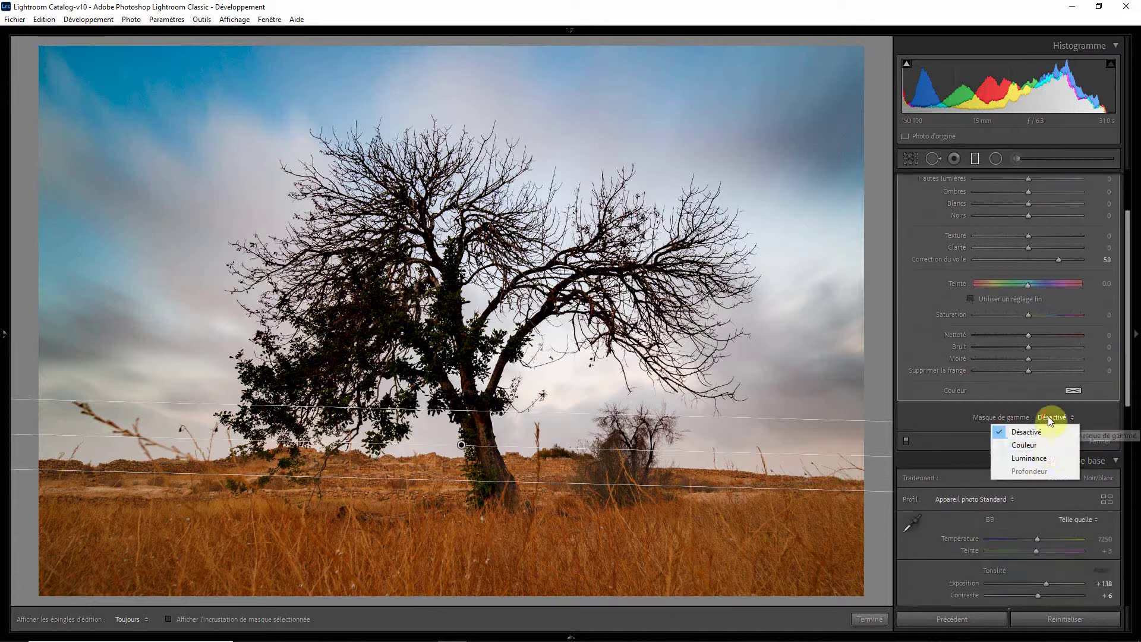
{"action": "left_click", "coordinate": [1046, 458]}
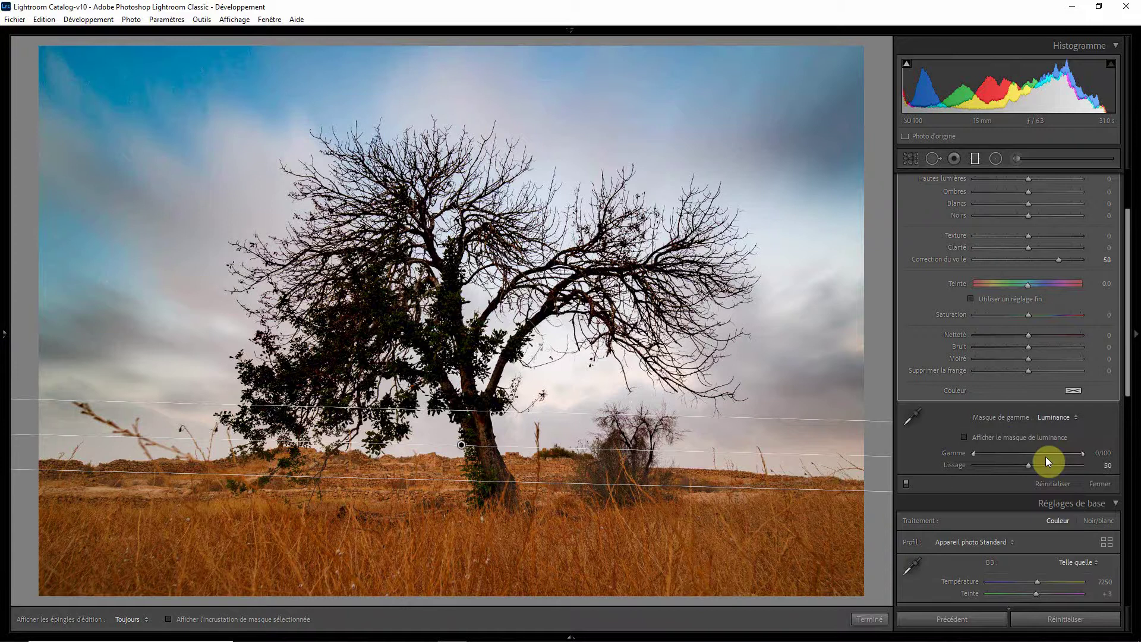
{"action": "left_click", "coordinate": [963, 437]}
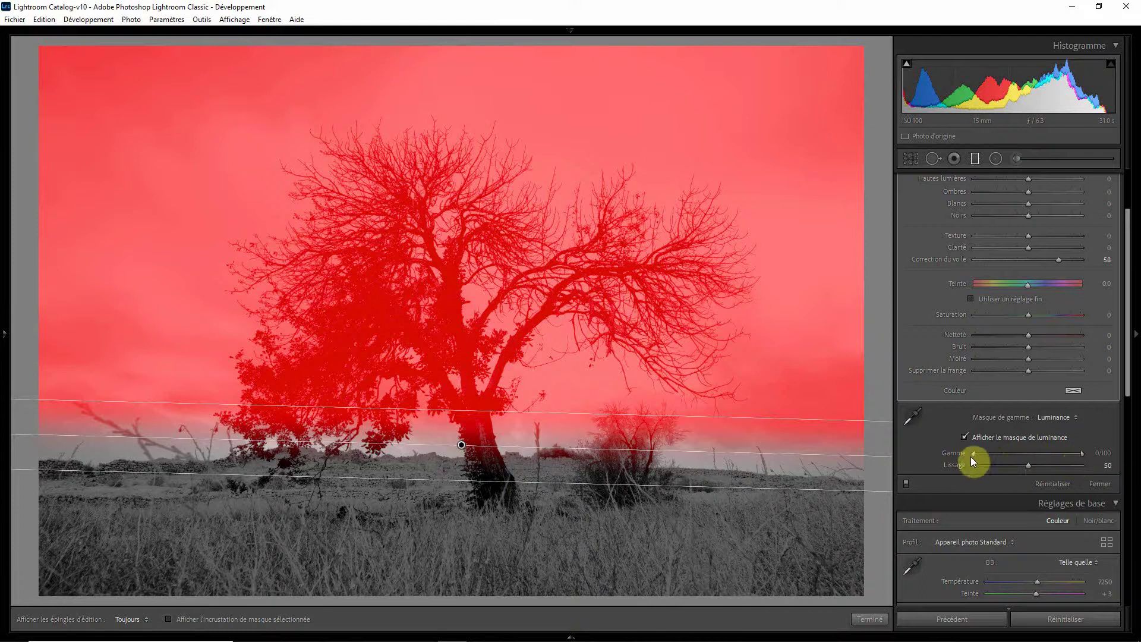
{"action": "left_click_drag", "start_coordinate": [973, 453], "coordinate": [978, 453]}
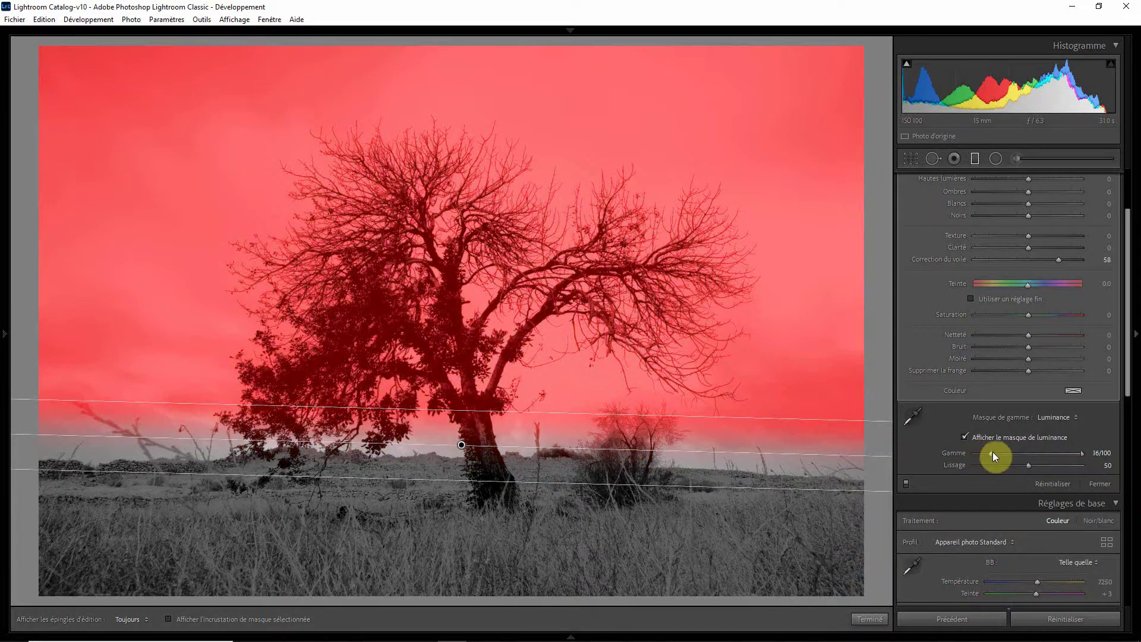
{"action": "left_click_drag", "start_coordinate": [994, 453], "coordinate": [1008, 455]}
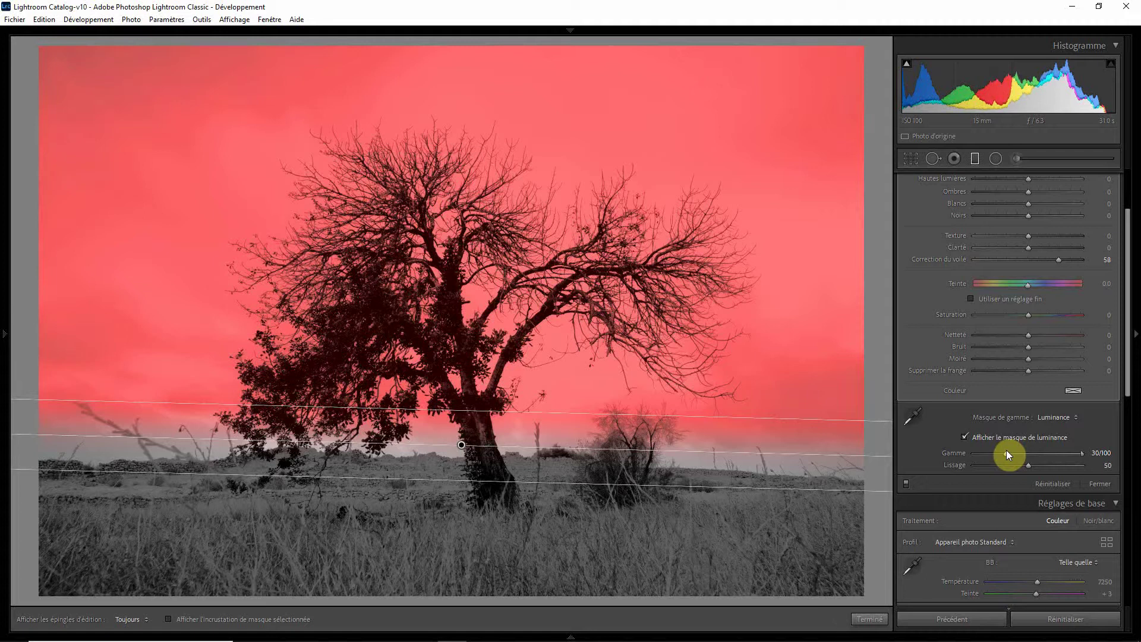
{"action": "left_click_drag", "start_coordinate": [1012, 450], "coordinate": [1017, 450]}
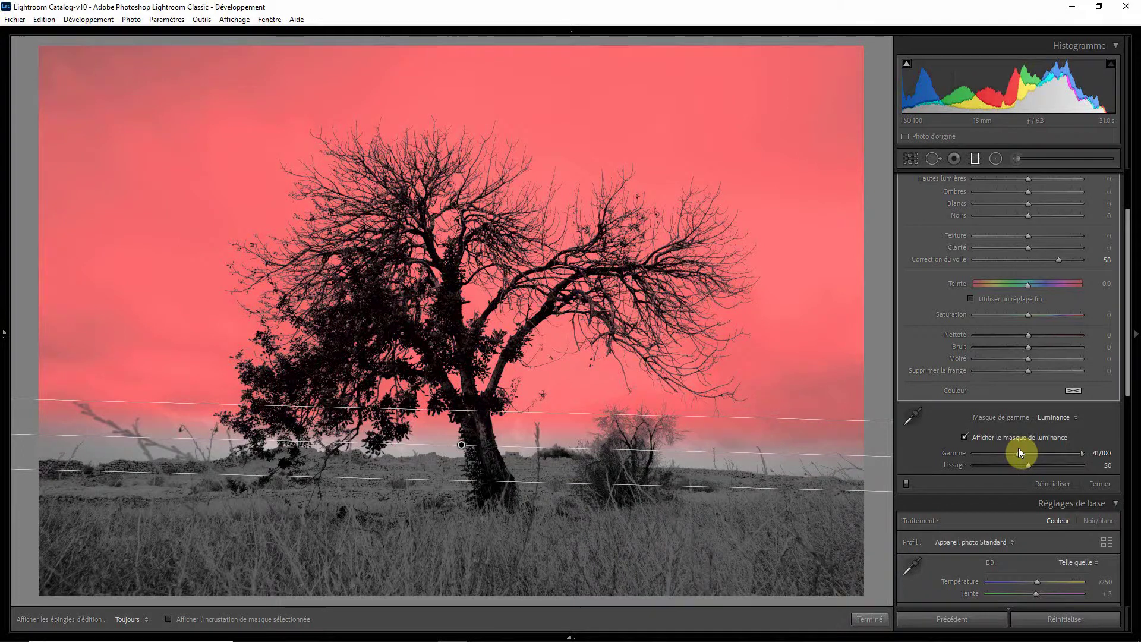
{"action": "left_click", "coordinate": [965, 438]}
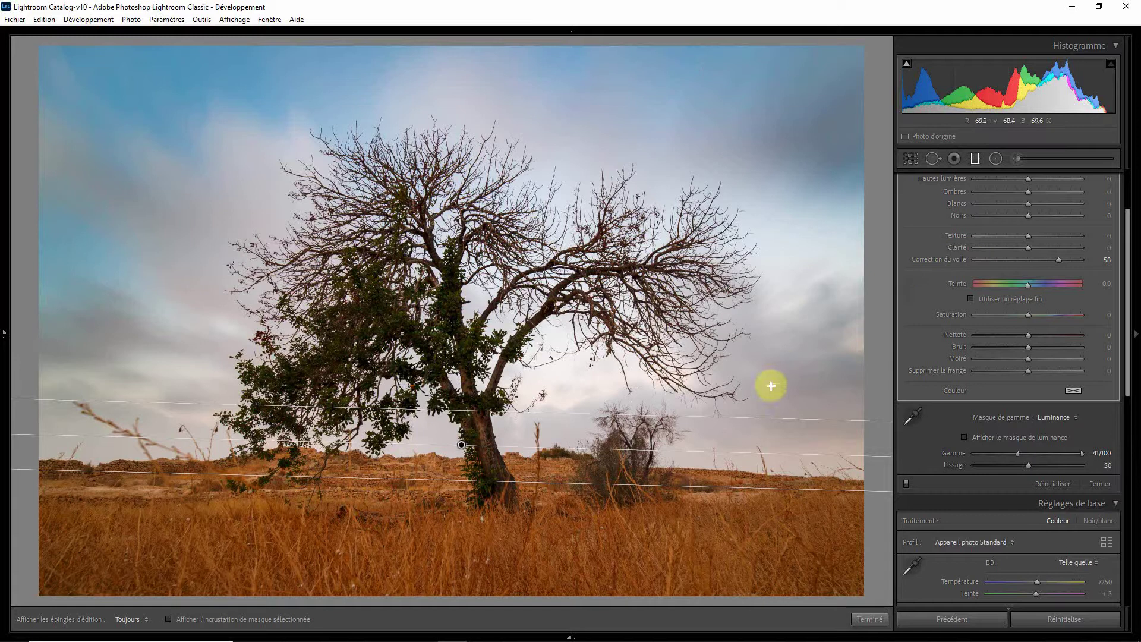
{"action": "left_click", "coordinate": [870, 619]}
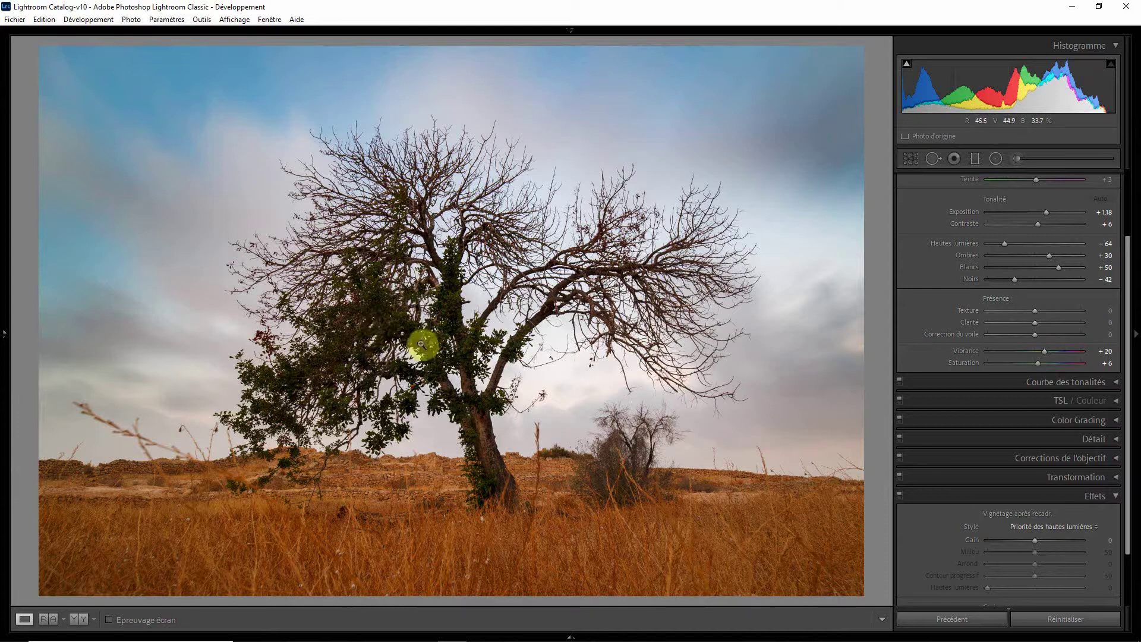
Paint an adjustment brush mask over the tree's green foliage and trunk, and show the mask overlay.
{"action": "left_click", "coordinate": [1015, 158]}
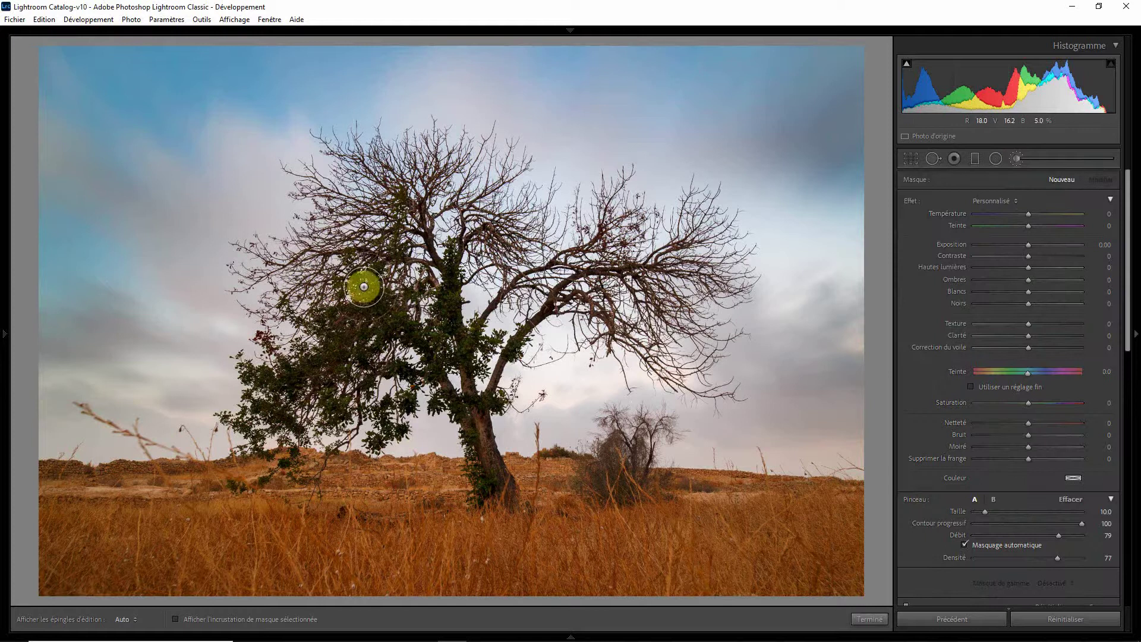
{"action": "key", "text": "h"}
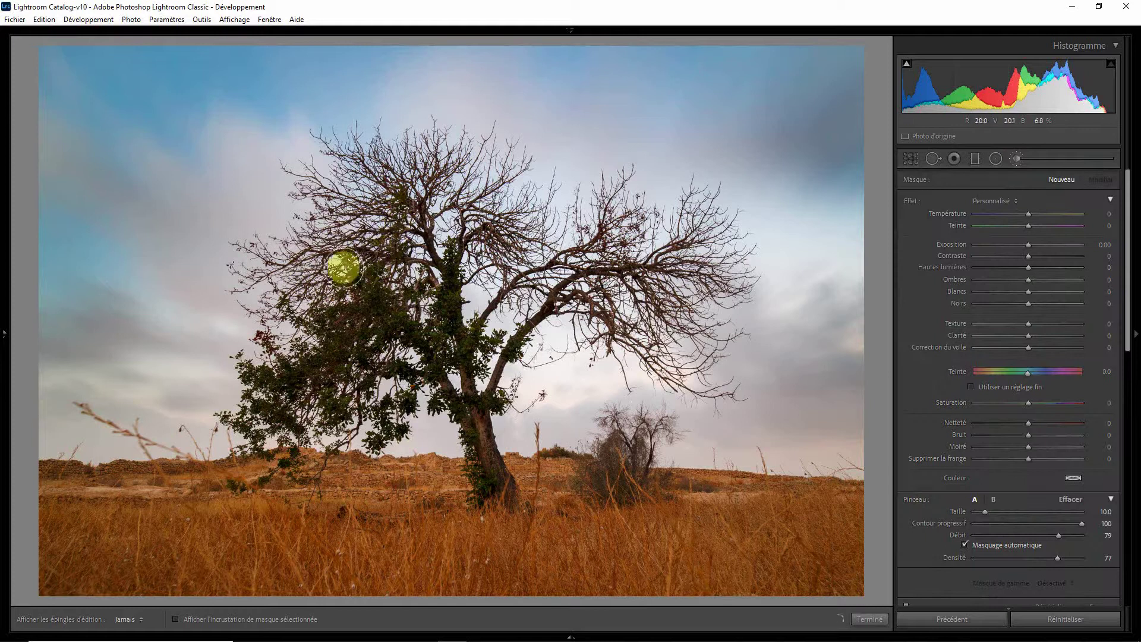
{"action": "mouse_move", "coordinate": [355, 301]}
{"action": "left_mouse_down"}
{"action": "mouse_move", "coordinate": [510, 346]}
{"action": "mouse_move", "coordinate": [441, 348]}
{"action": "mouse_move", "coordinate": [450, 391]}
{"action": "mouse_move", "coordinate": [500, 418]}
{"action": "mouse_move", "coordinate": [438, 404]}
{"action": "mouse_move", "coordinate": [468, 454]}
{"action": "mouse_move", "coordinate": [481, 511]}
{"action": "mouse_move", "coordinate": [442, 423]}
{"action": "mouse_move", "coordinate": [466, 442]}
{"action": "mouse_move", "coordinate": [431, 411]}
{"action": "mouse_move", "coordinate": [398, 397]}
{"action": "mouse_move", "coordinate": [380, 435]}
{"action": "mouse_move", "coordinate": [394, 417]}
{"action": "mouse_move", "coordinate": [378, 387]}
{"action": "mouse_move", "coordinate": [406, 370]}
{"action": "mouse_move", "coordinate": [360, 323]}
{"action": "mouse_move", "coordinate": [359, 291]}
{"action": "mouse_move", "coordinate": [318, 305]}
{"action": "mouse_move", "coordinate": [268, 301]}
{"action": "mouse_move", "coordinate": [316, 326]}
{"action": "mouse_move", "coordinate": [301, 316]}
{"action": "mouse_move", "coordinate": [244, 378]}
{"action": "mouse_move", "coordinate": [263, 382]}
{"action": "mouse_move", "coordinate": [215, 443]}
{"action": "mouse_move", "coordinate": [245, 431]}
{"action": "mouse_move", "coordinate": [271, 440]}
{"action": "mouse_move", "coordinate": [246, 486]}
{"action": "mouse_move", "coordinate": [294, 464]}
{"action": "mouse_move", "coordinate": [308, 472]}
{"action": "mouse_move", "coordinate": [321, 426]}
{"action": "mouse_move", "coordinate": [339, 408]}
{"action": "mouse_move", "coordinate": [305, 421]}
{"action": "mouse_move", "coordinate": [305, 378]}
{"action": "mouse_move", "coordinate": [395, 240]}
{"action": "mouse_move", "coordinate": [430, 255]}
{"action": "mouse_move", "coordinate": [412, 306]}
{"action": "mouse_move", "coordinate": [441, 292]}
{"action": "mouse_move", "coordinate": [430, 336]}
{"action": "mouse_move", "coordinate": [367, 365]}
{"action": "mouse_move", "coordinate": [404, 433]}
{"action": "mouse_move", "coordinate": [408, 386]}
{"action": "mouse_move", "coordinate": [464, 438]}
{"action": "mouse_move", "coordinate": [429, 414]}
{"action": "mouse_move", "coordinate": [457, 480]}
{"action": "mouse_move", "coordinate": [468, 482]}
{"action": "mouse_move", "coordinate": [469, 395]}
{"action": "mouse_move", "coordinate": [537, 338]}
{"action": "mouse_move", "coordinate": [417, 342]}
{"action": "mouse_move", "coordinate": [400, 380]}
{"action": "left_mouse_up"}
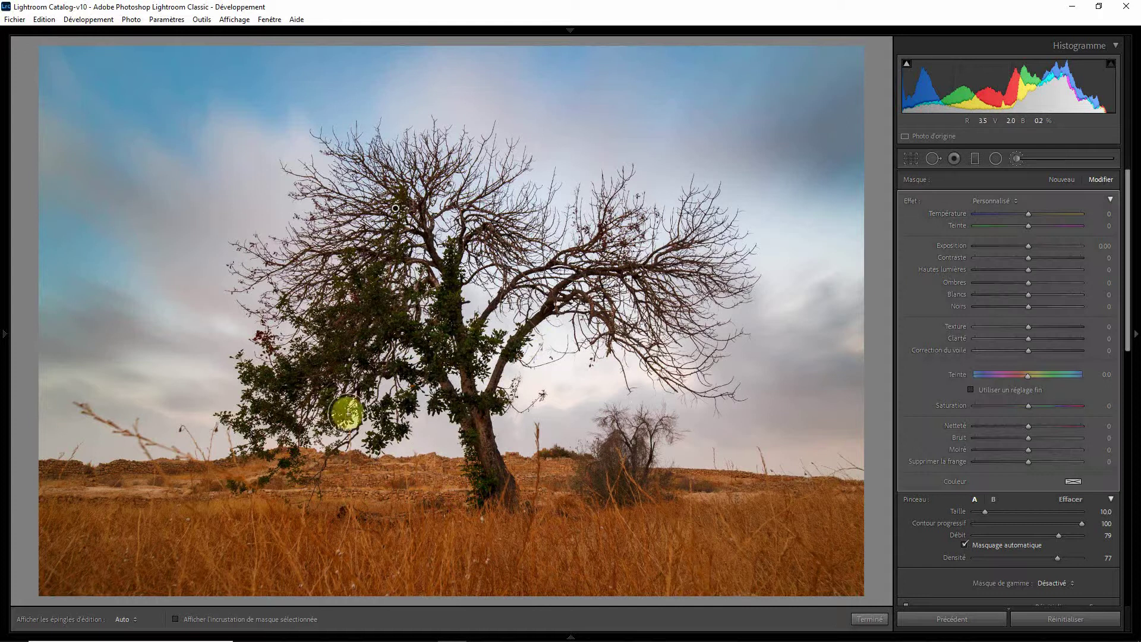
{"action": "left_click", "coordinate": [176, 617]}
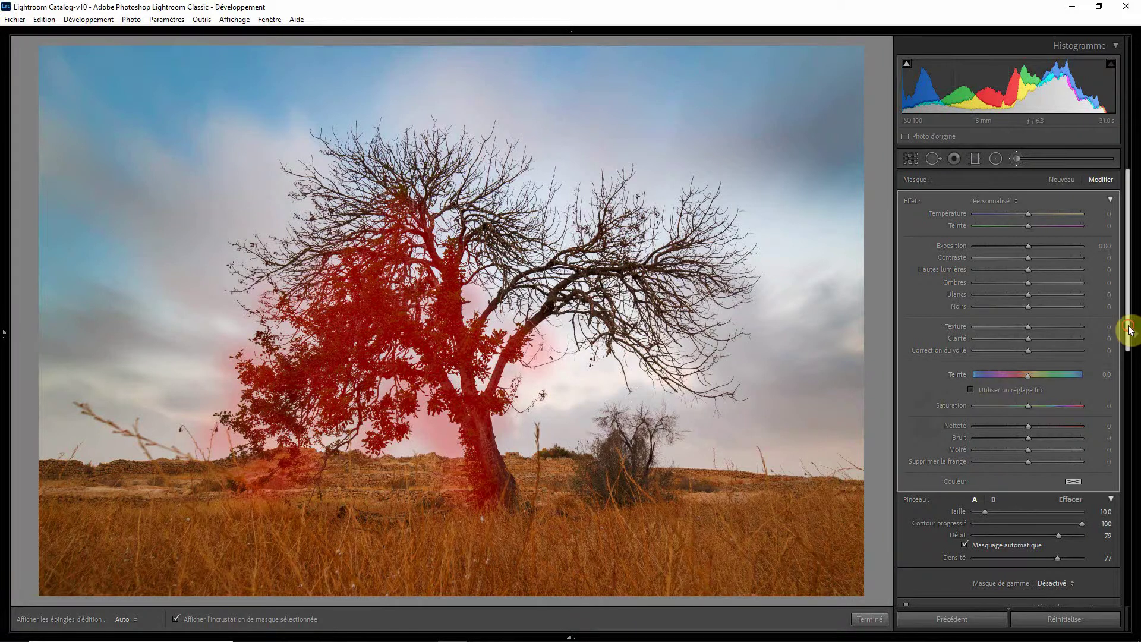
Limit the foliage brush mask with a color range sampled from the leaves, set its amount to 33, and hide the overlay.
{"action": "left_click_drag", "start_coordinate": [1129, 329], "coordinate": [1126, 374]}
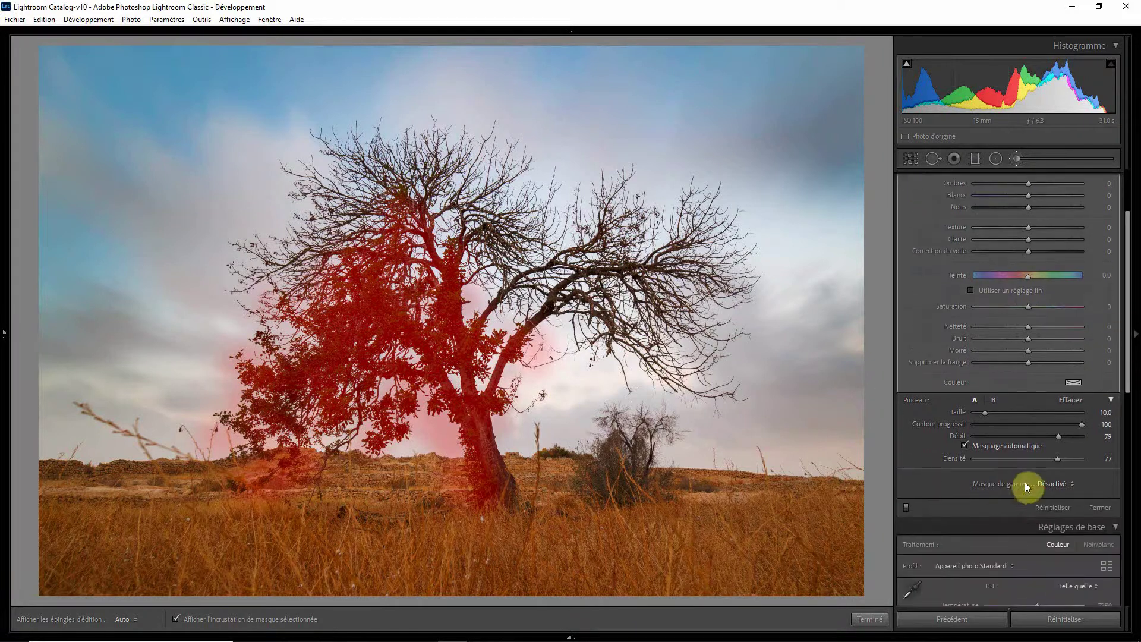
{"action": "left_click", "coordinate": [1047, 483]}
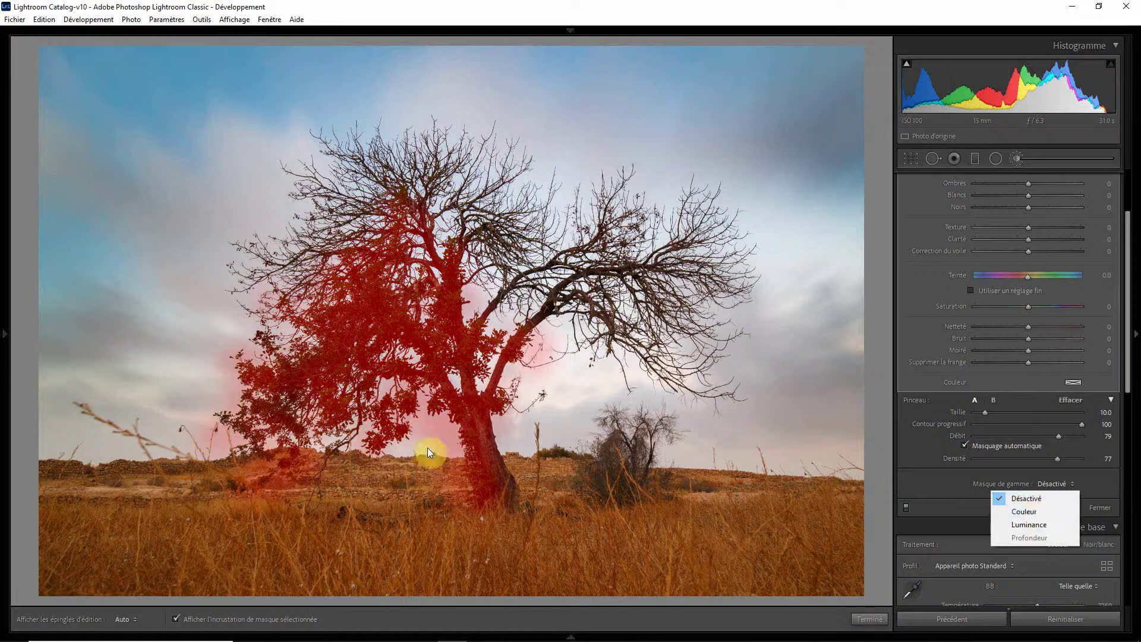
{"action": "left_click", "coordinate": [1023, 514]}
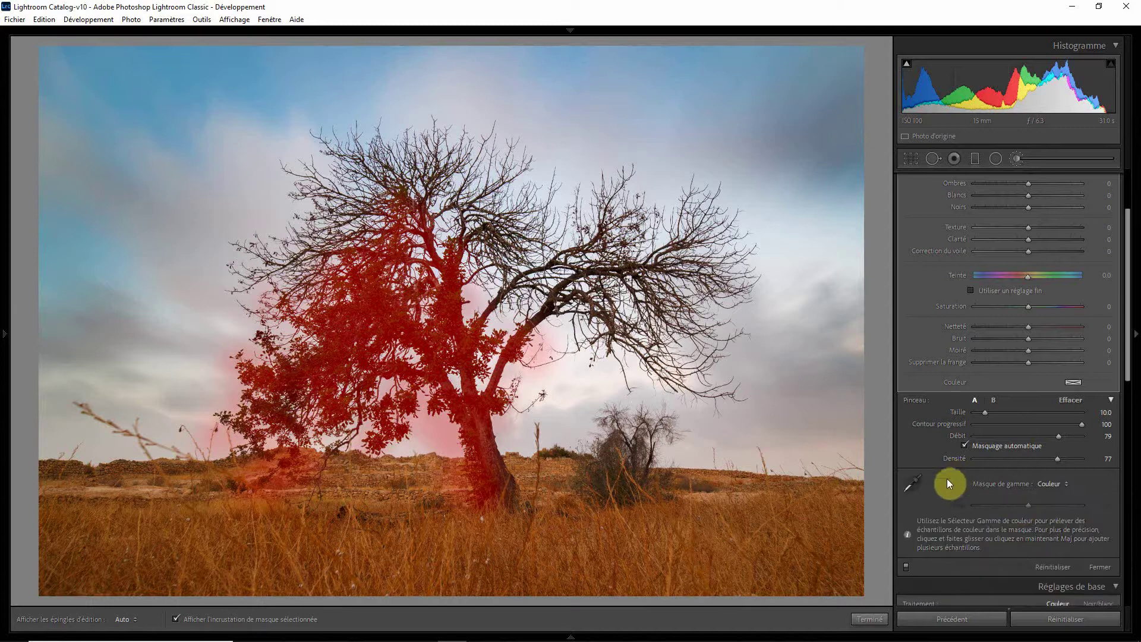
{"action": "left_click", "coordinate": [911, 485]}
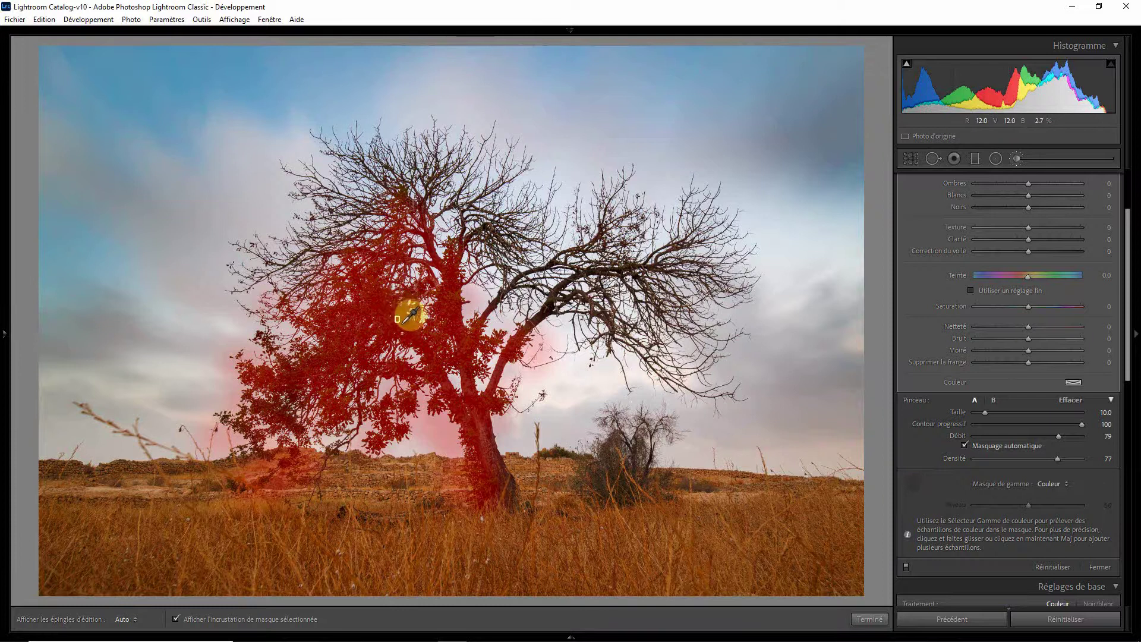
{"action": "left_click_drag", "start_coordinate": [396, 317], "coordinate": [403, 325]}
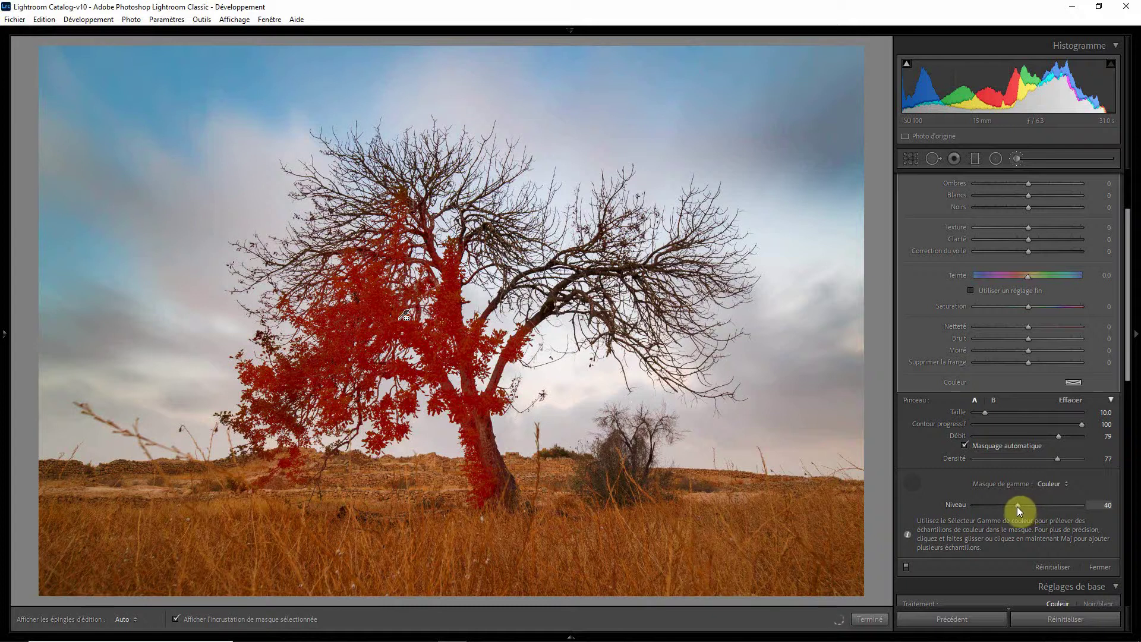
{"action": "left_click_drag", "start_coordinate": [1017, 506], "coordinate": [1015, 506]}
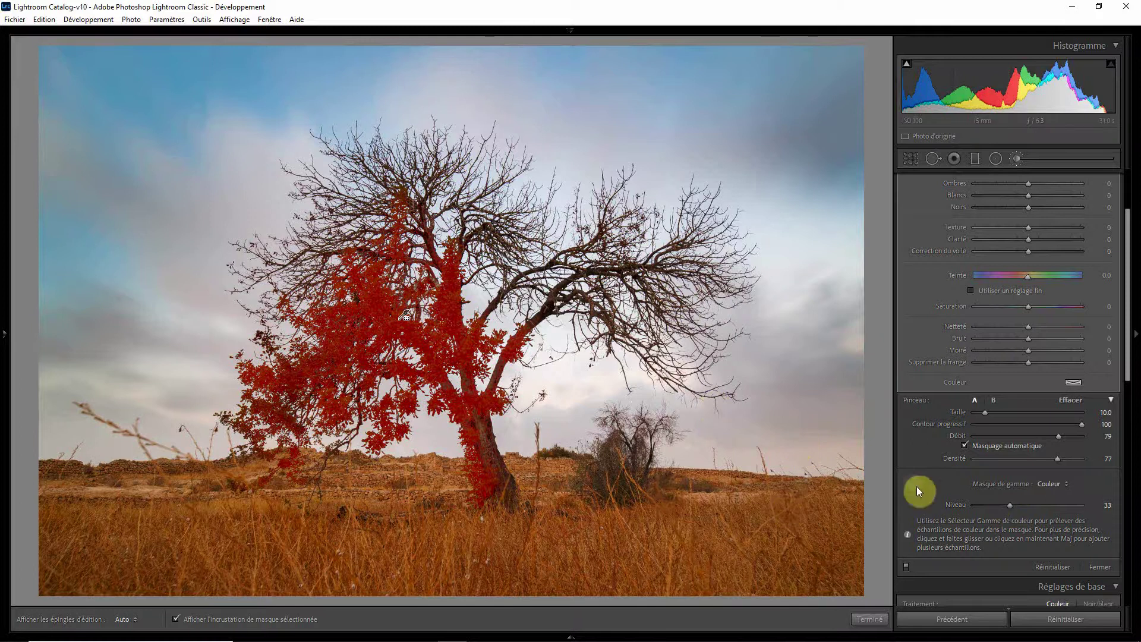
{"action": "left_click", "coordinate": [175, 619]}
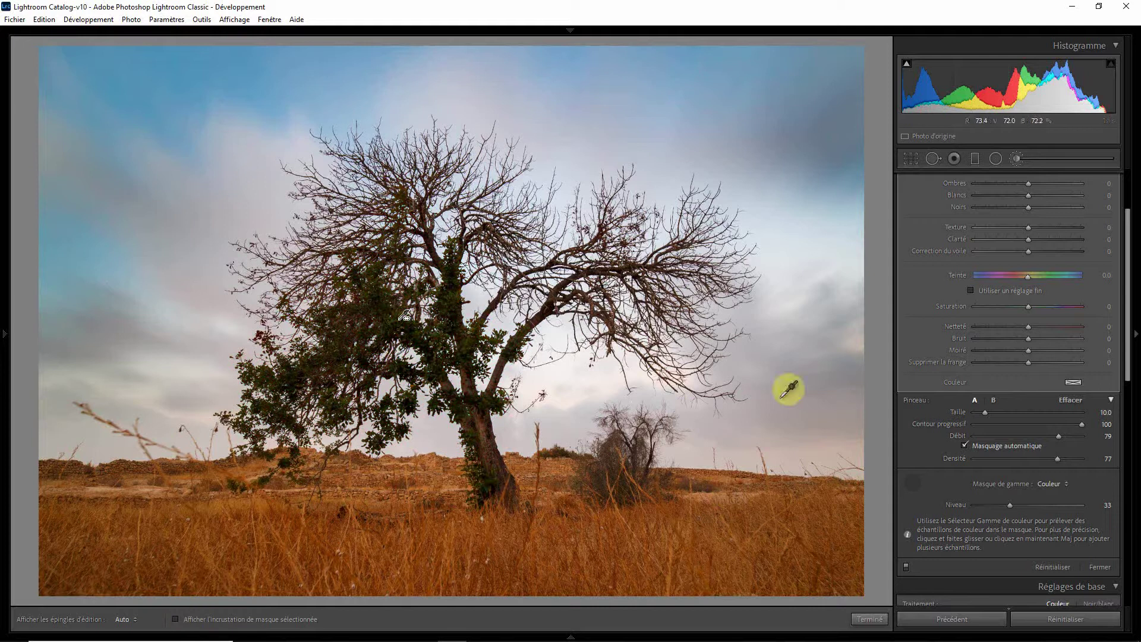
Brighten the foliage brush with exposure 0.74 and shadows 12, and set its saturation to 25.
{"action": "left_click_drag", "start_coordinate": [1128, 369], "coordinate": [1122, 321]}
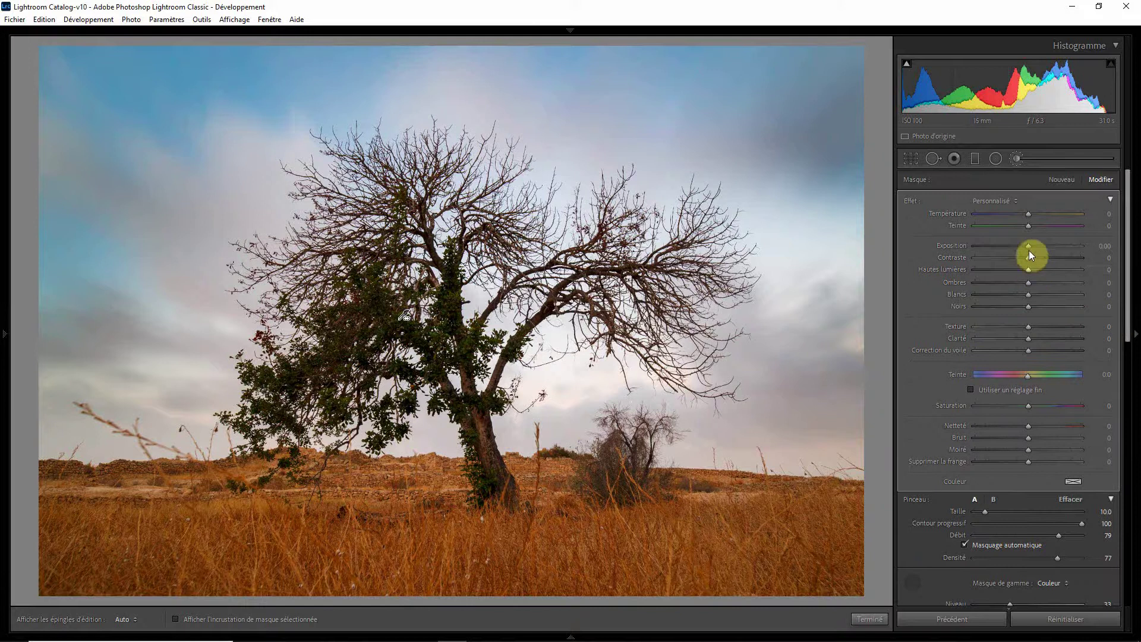
{"action": "left_click_drag", "start_coordinate": [1030, 245], "coordinate": [1040, 245]}
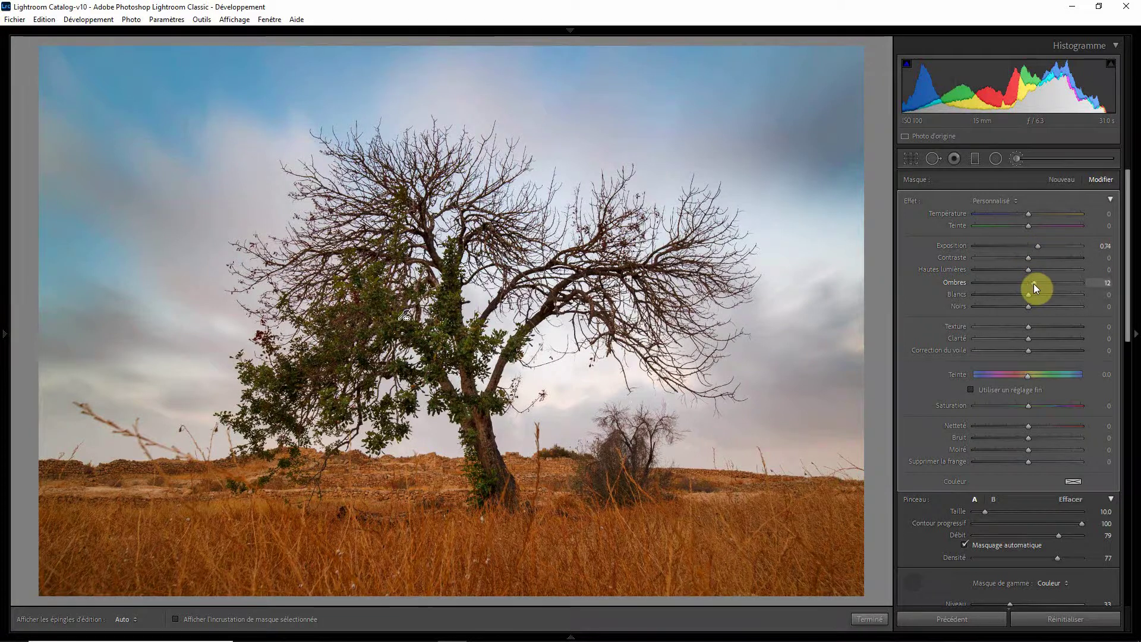
{"action": "scroll", "coordinate": [1032, 283], "scroll_direction": "up", "scroll_amount": 2}
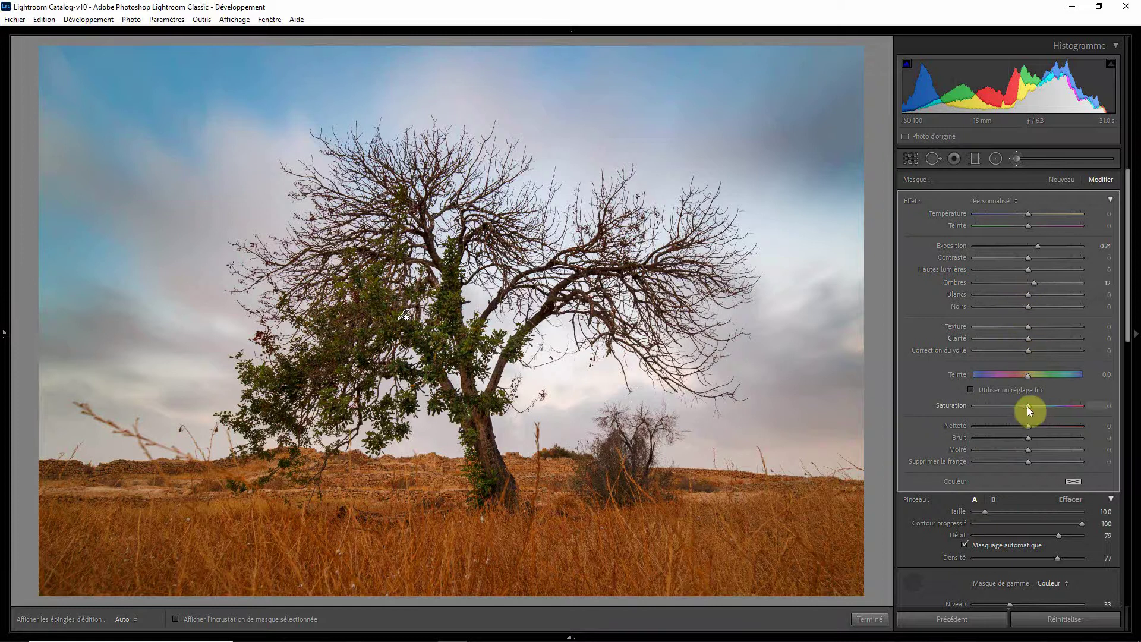
{"action": "left_click_drag", "start_coordinate": [1028, 404], "coordinate": [1035, 407]}
Tint the foliage brush green with hue 127 and saturation 27%, and finish the brush adjustment.
{"action": "left_click", "coordinate": [1071, 482]}
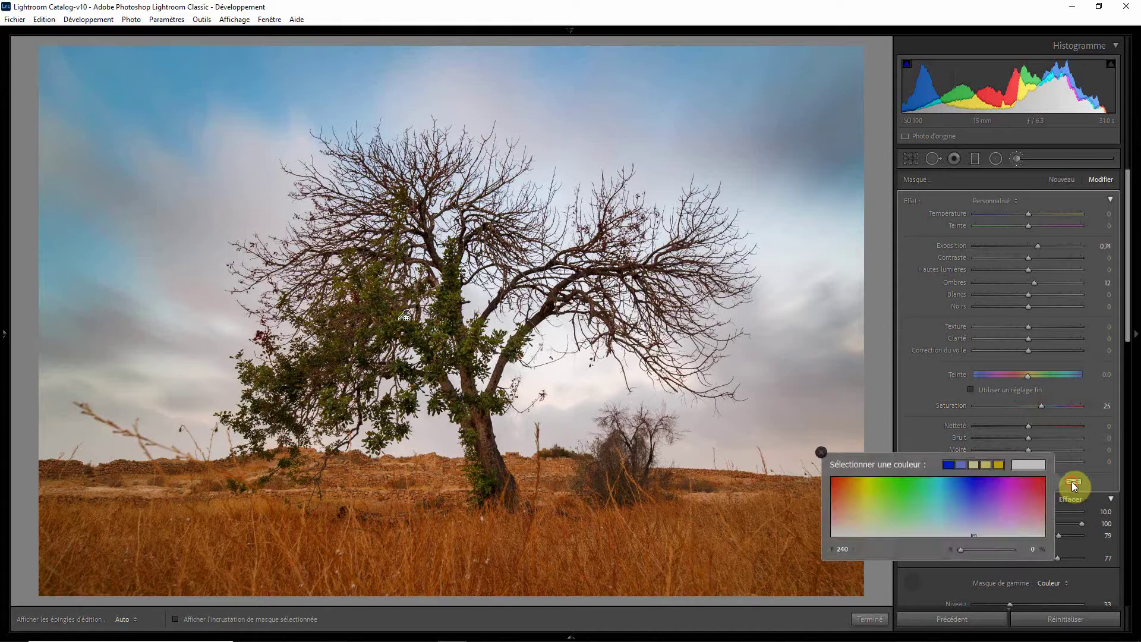
{"action": "left_click", "coordinate": [910, 521]}
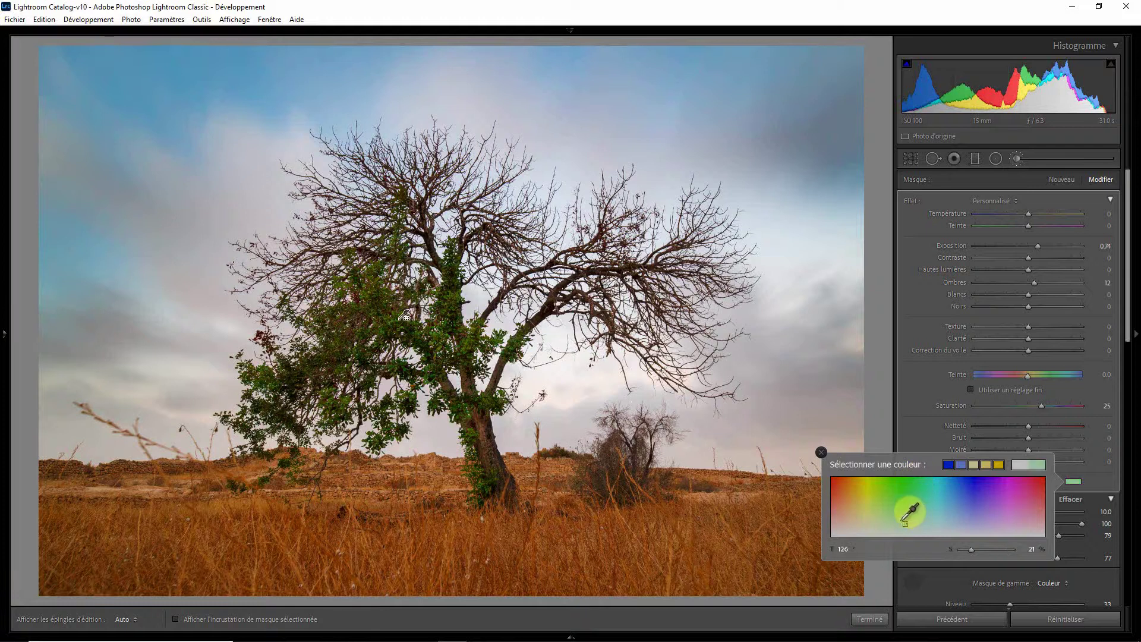
{"action": "left_click_drag", "start_coordinate": [904, 523], "coordinate": [906, 520]}
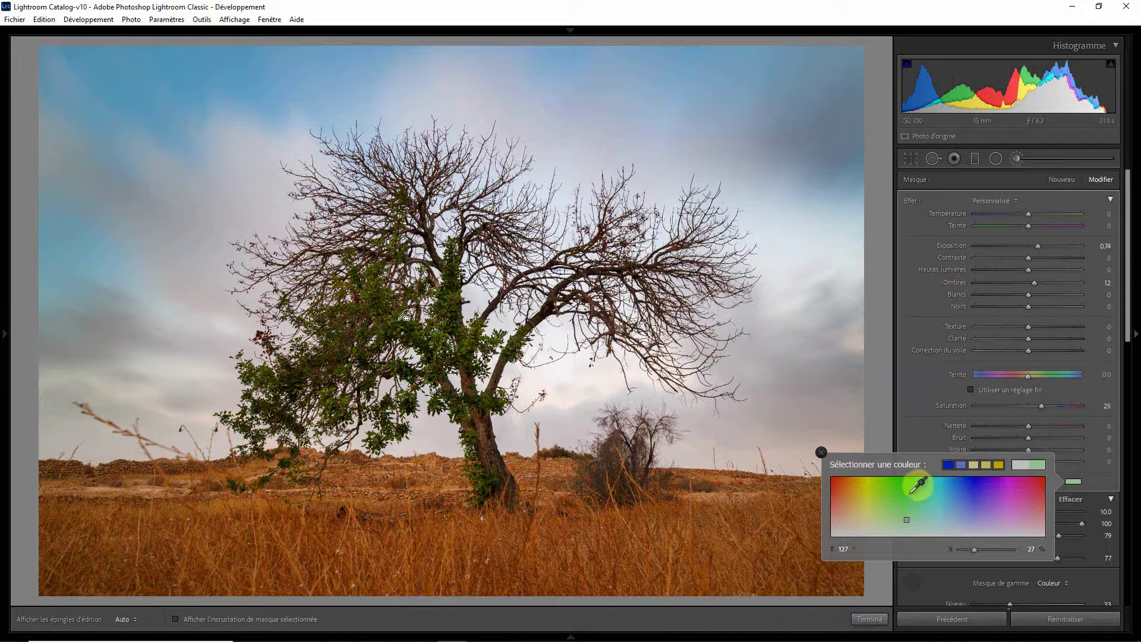
{"action": "left_click", "coordinate": [868, 620]}
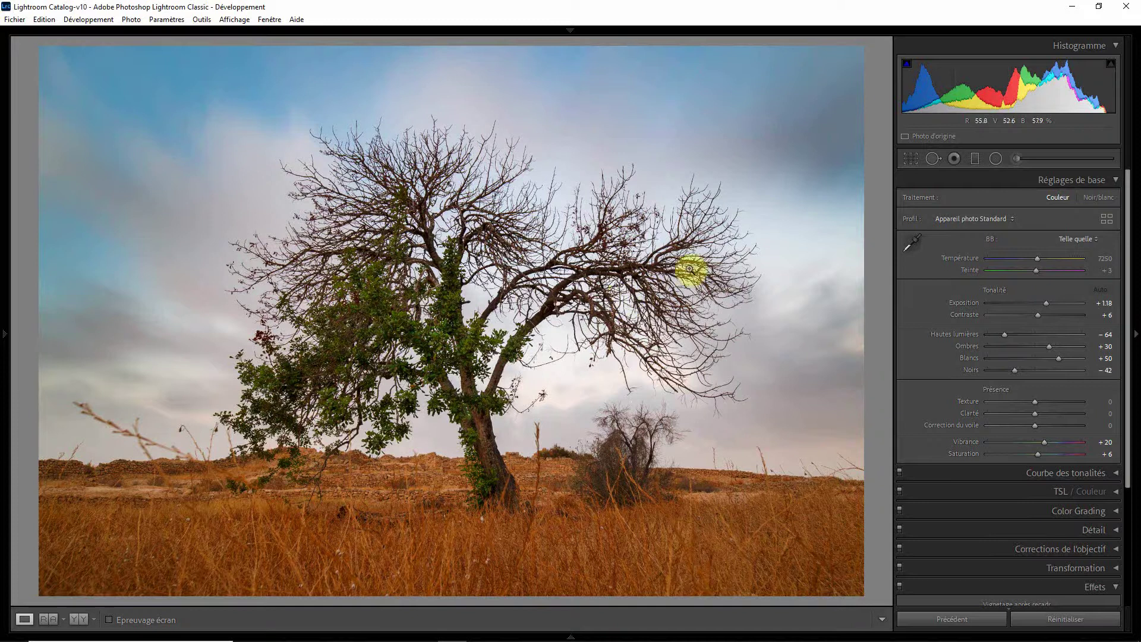
Paint a new adjustment brush mask over the tree's trunk and bare branches, and show the mask overlay.
{"action": "left_click", "coordinate": [1015, 158]}
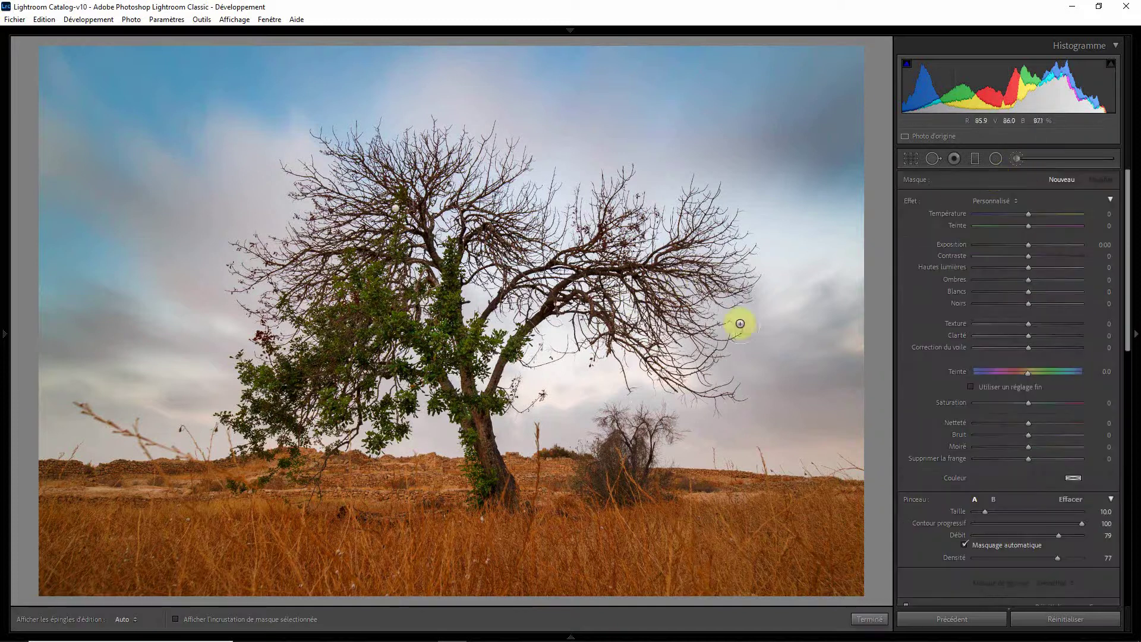
{"action": "left_click_drag", "start_coordinate": [492, 453], "coordinate": [502, 500]}
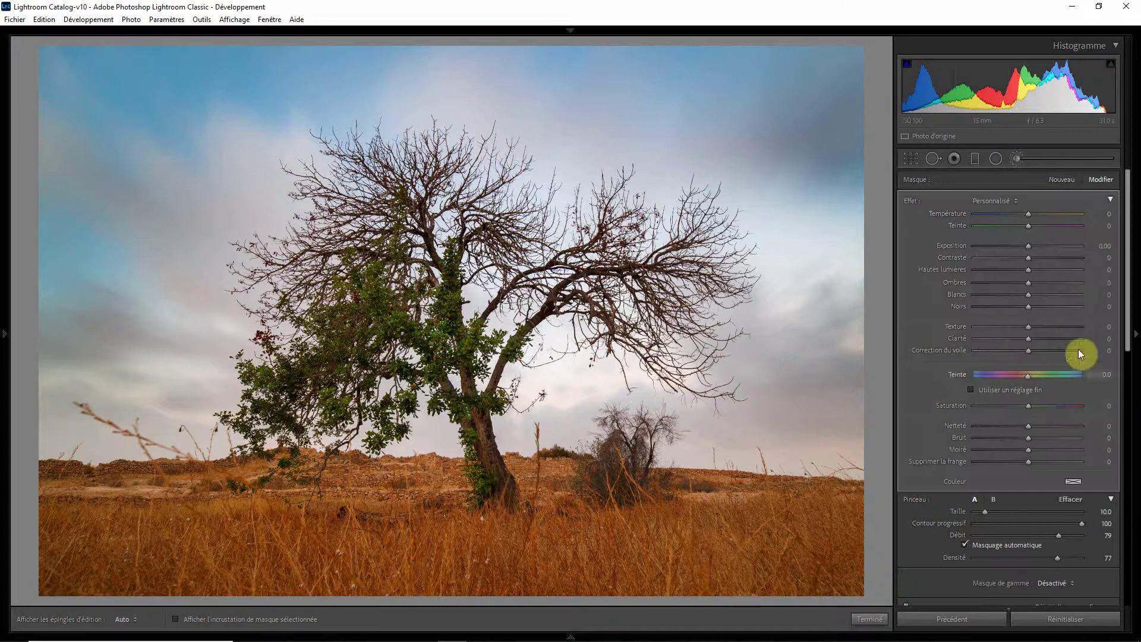
{"action": "left_click_drag", "start_coordinate": [1126, 321], "coordinate": [1127, 383]}
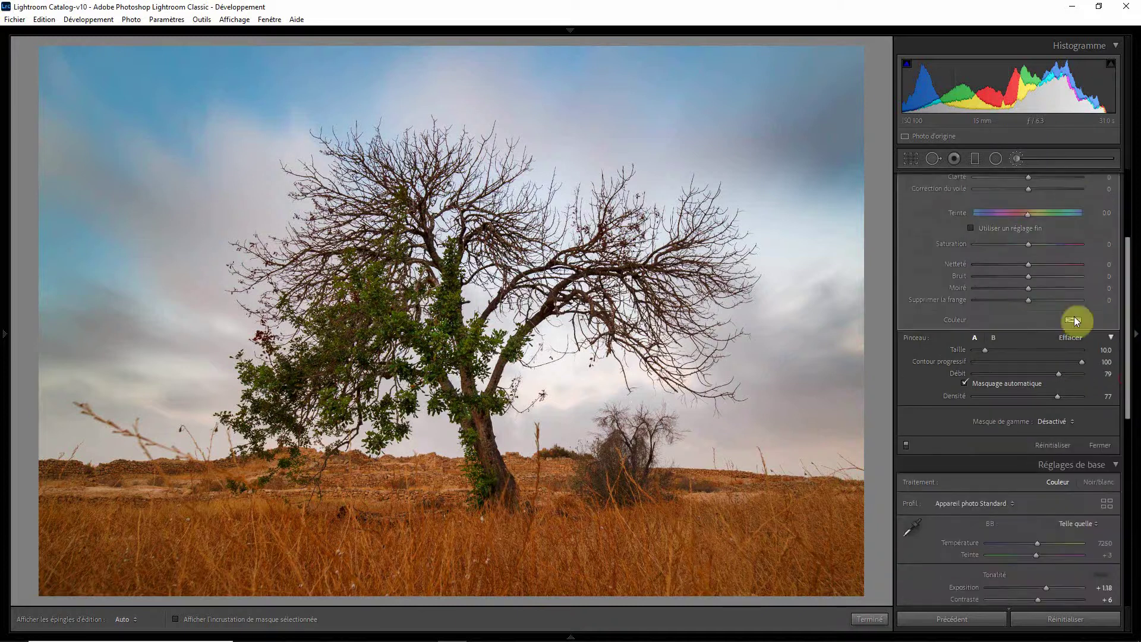
{"action": "key", "text": "h"}
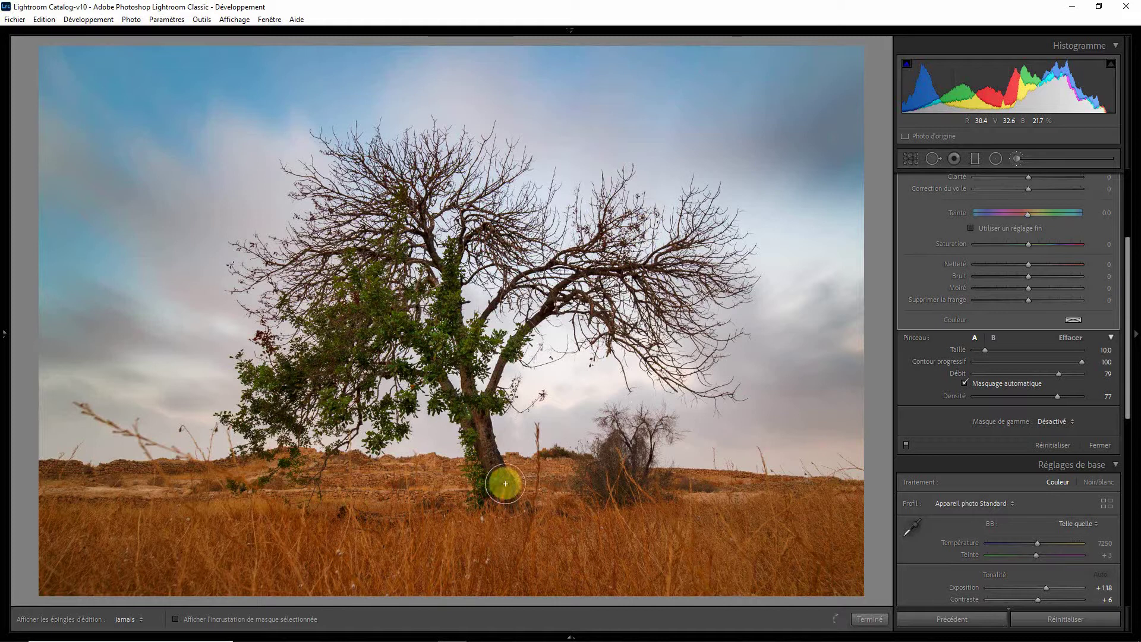
{"action": "key", "text": "h"}
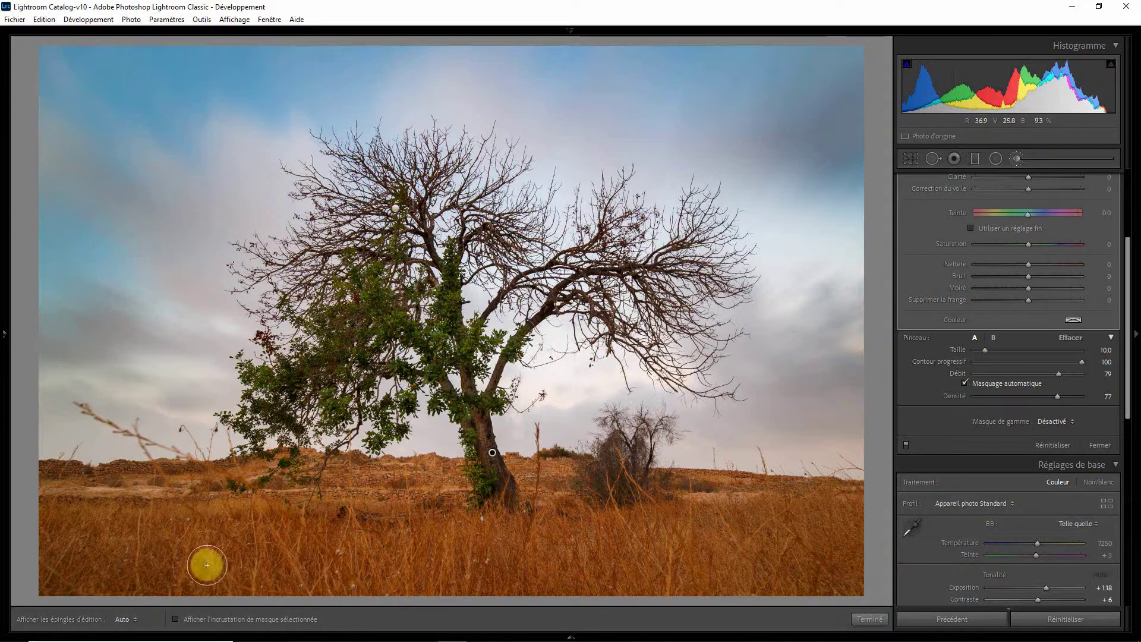
{"action": "left_click", "coordinate": [176, 618]}
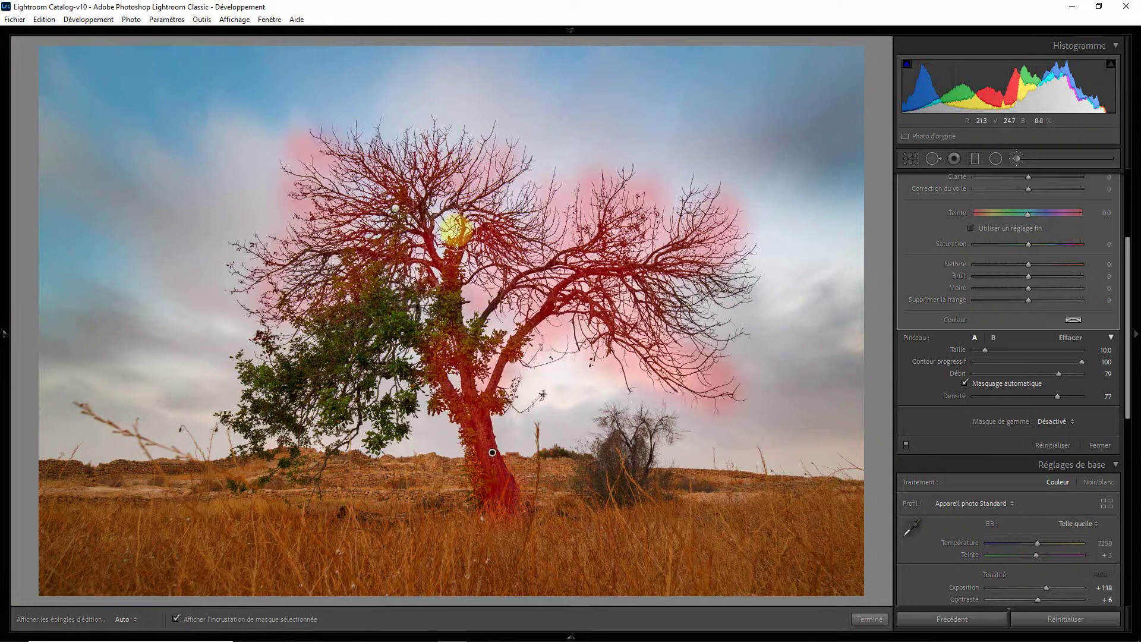
{"action": "key", "text": "h"}
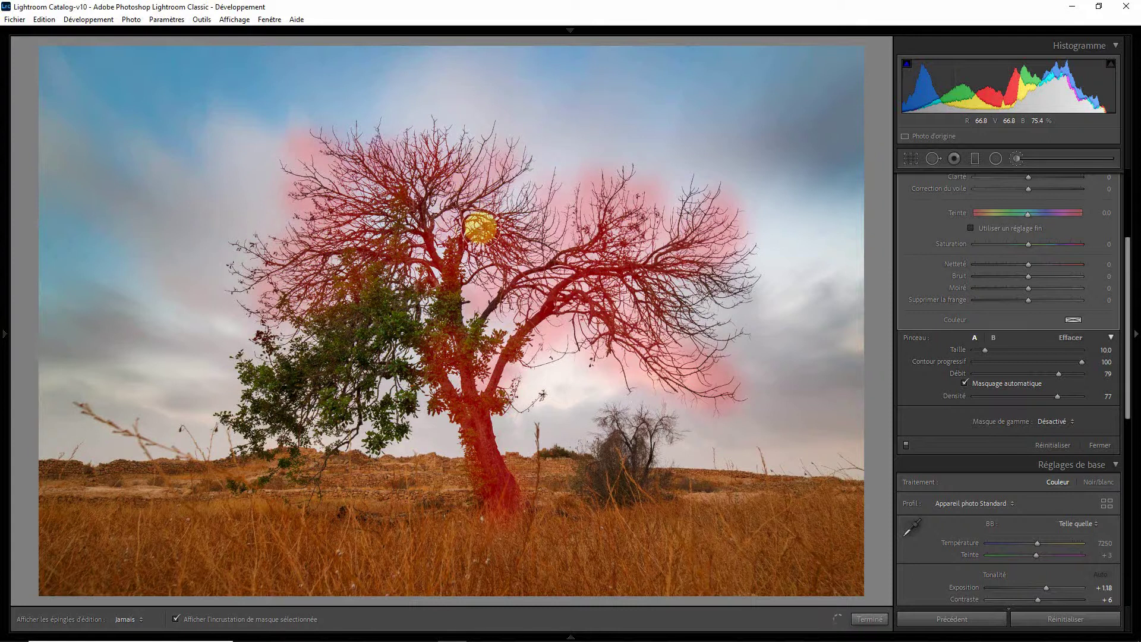
{"action": "key", "text": "h"}
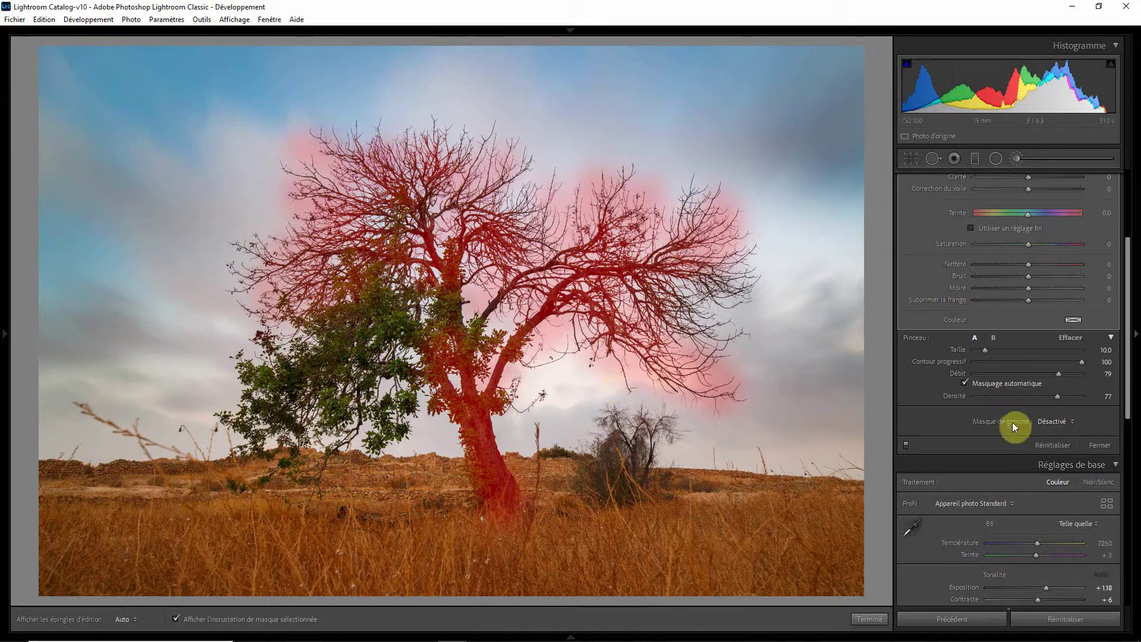
Limit the trunk brush mask with a color range sampled from the bark, set its amount to 39, and hide the overlay.
{"action": "left_click", "coordinate": [1049, 421]}
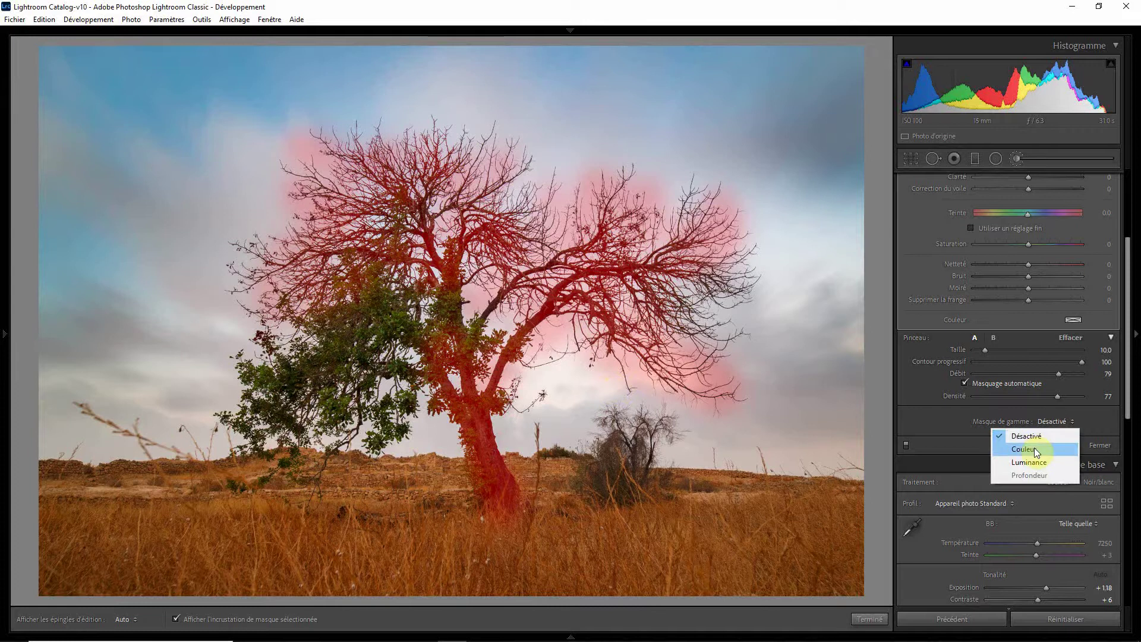
{"action": "left_click", "coordinate": [1036, 451]}
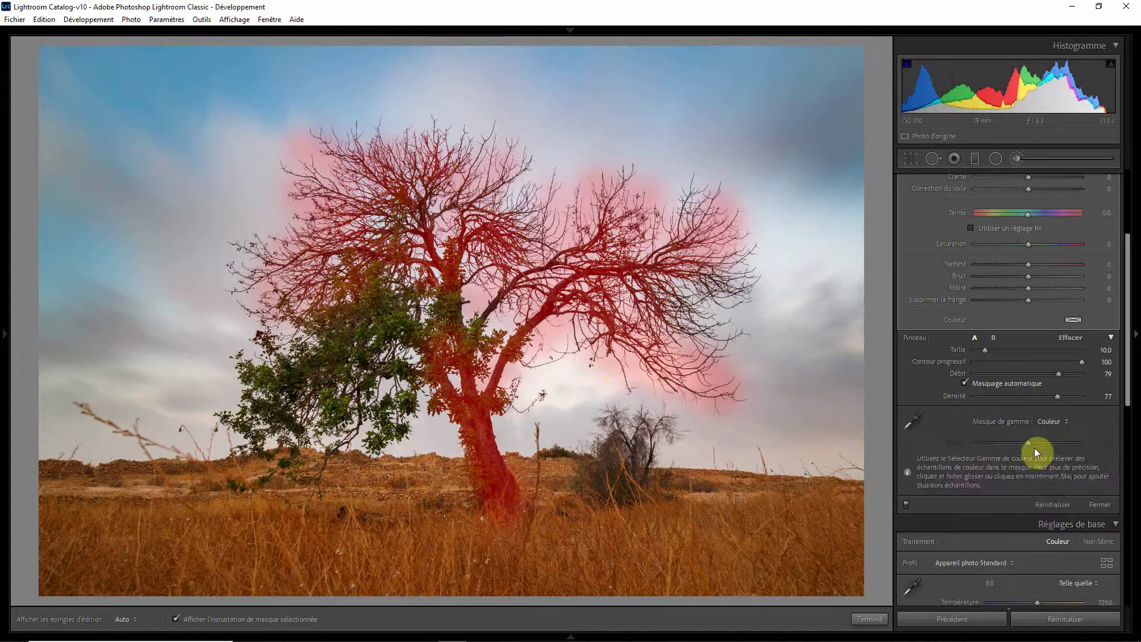
{"action": "left_click", "coordinate": [915, 419]}
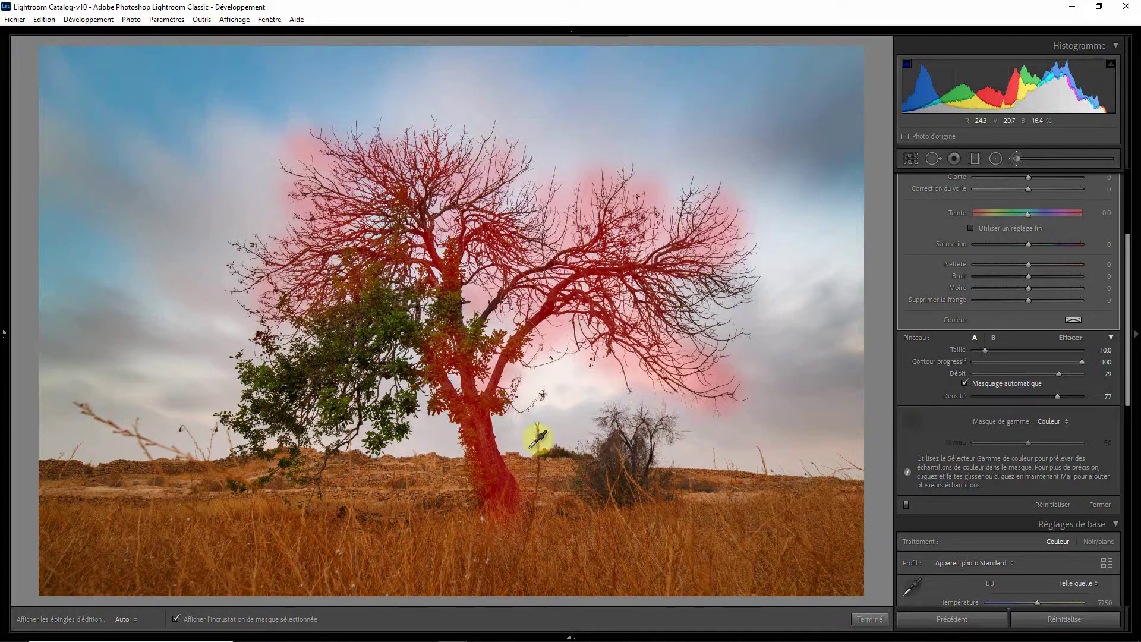
{"action": "left_click", "coordinate": [493, 447]}
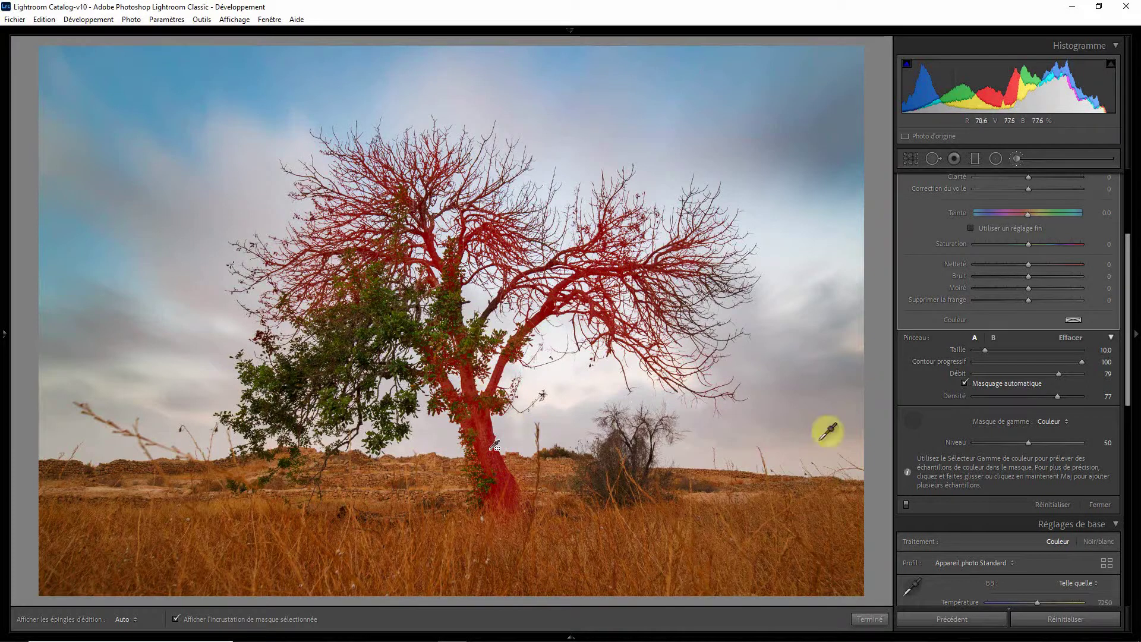
{"action": "left_click_drag", "start_coordinate": [1029, 441], "coordinate": [1018, 444]}
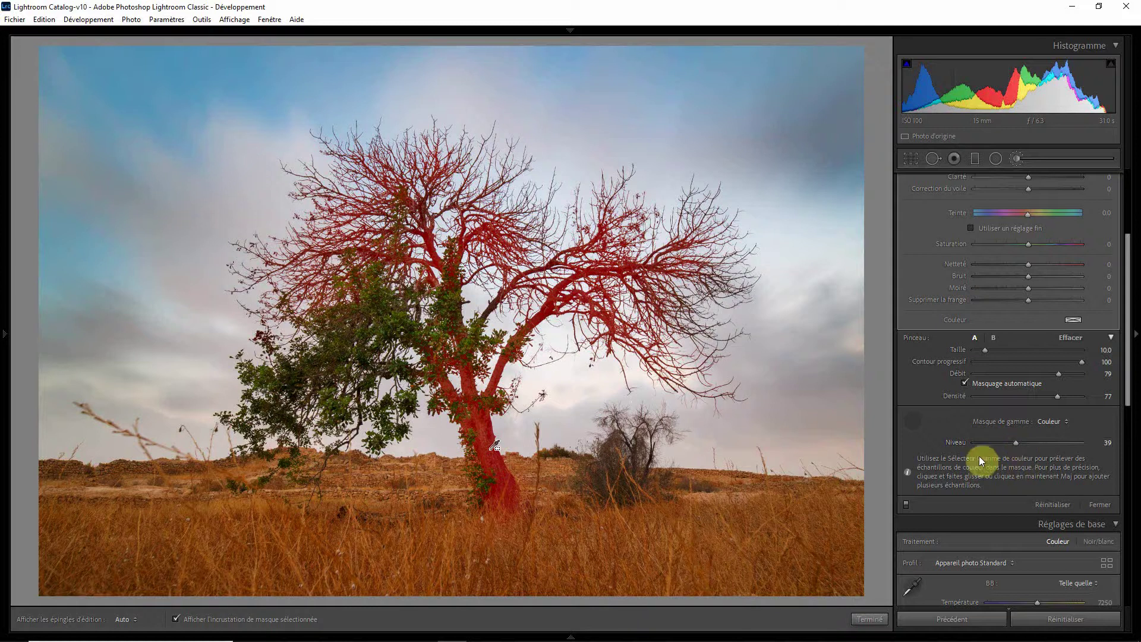
{"action": "left_click", "coordinate": [177, 619]}
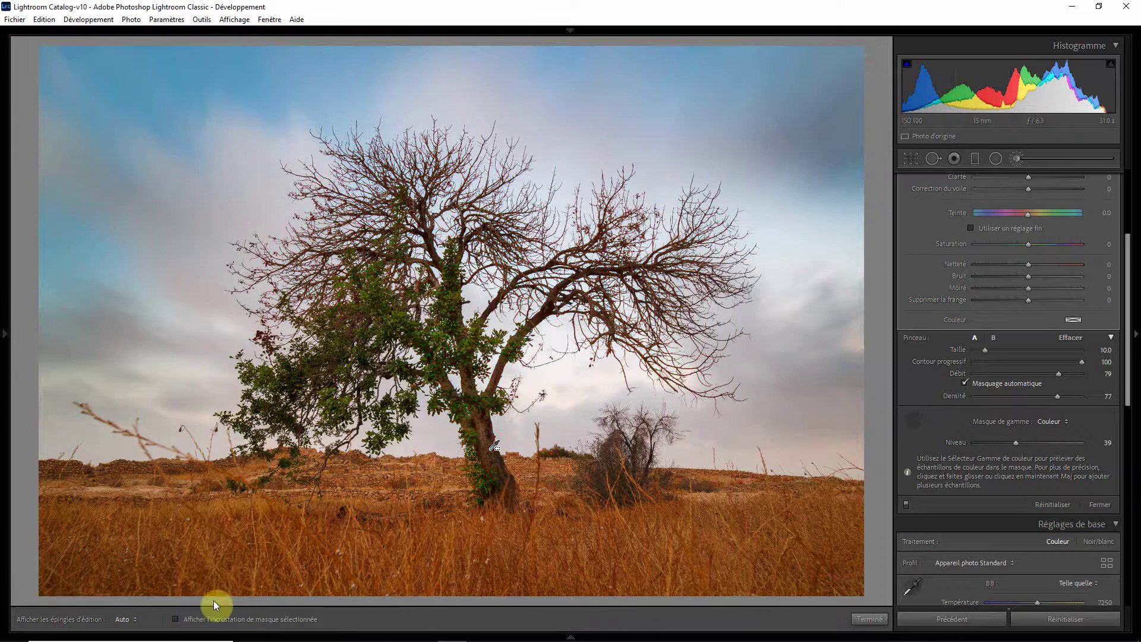
Set the trunk and branch brush to shadows -13, blacks -13 and clarity 15.
{"action": "left_click_drag", "start_coordinate": [1131, 298], "coordinate": [1123, 237]}
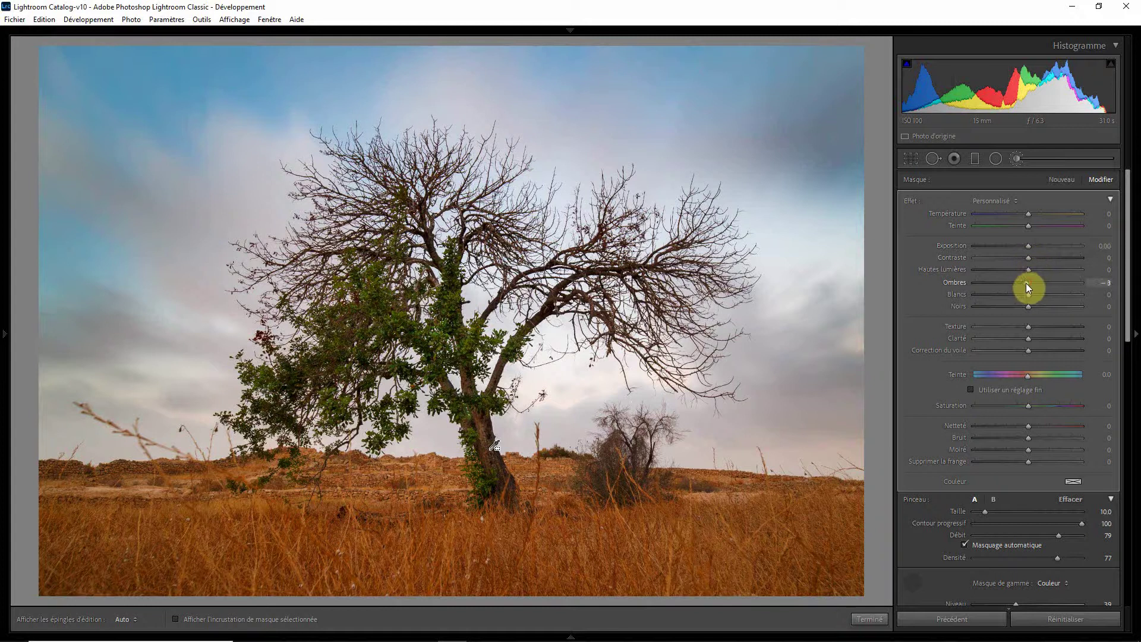
{"action": "left_click_drag", "start_coordinate": [1026, 283], "coordinate": [1022, 282]}
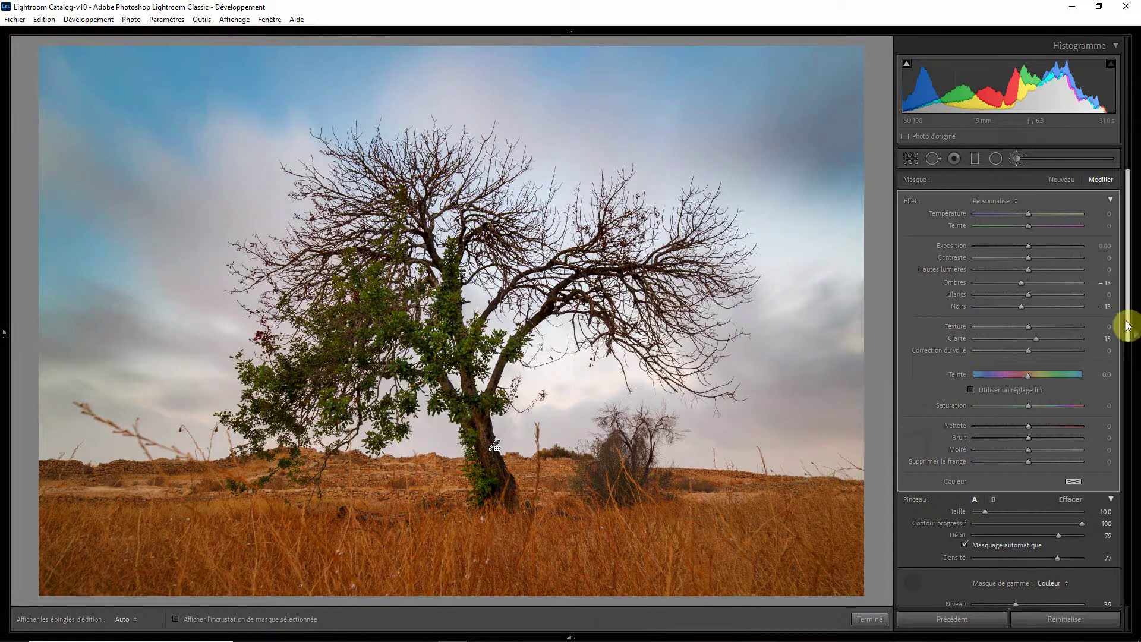
Compare the photo with and without the brush adjustments, leaving them switched on.
{"action": "left_click_drag", "start_coordinate": [1126, 327], "coordinate": [1126, 367]}
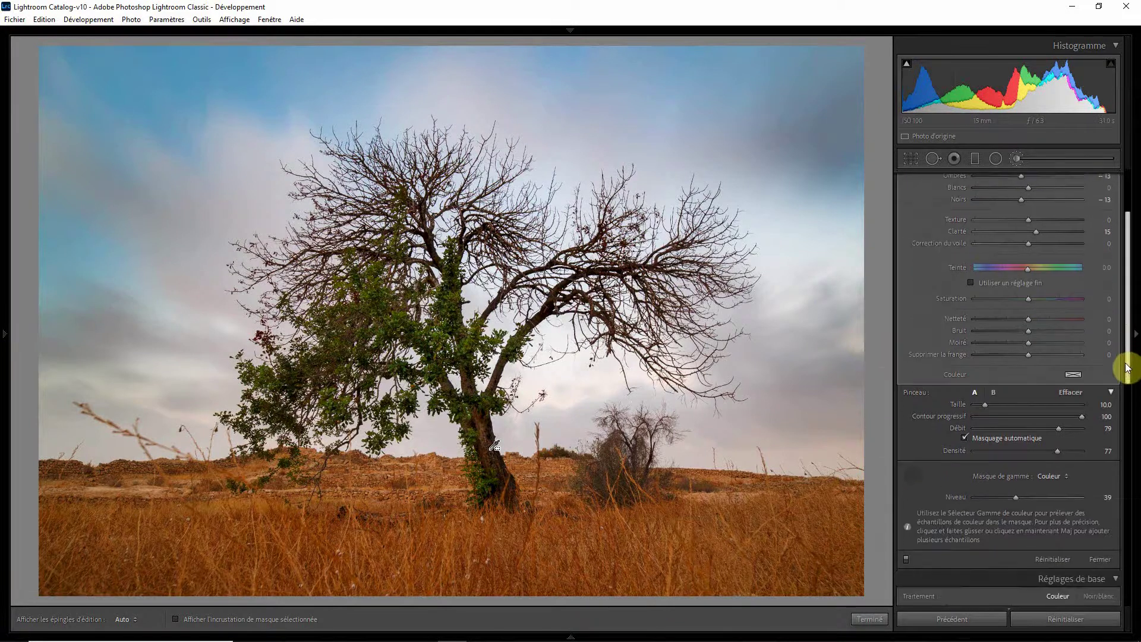
{"action": "left_click", "coordinate": [905, 560]}
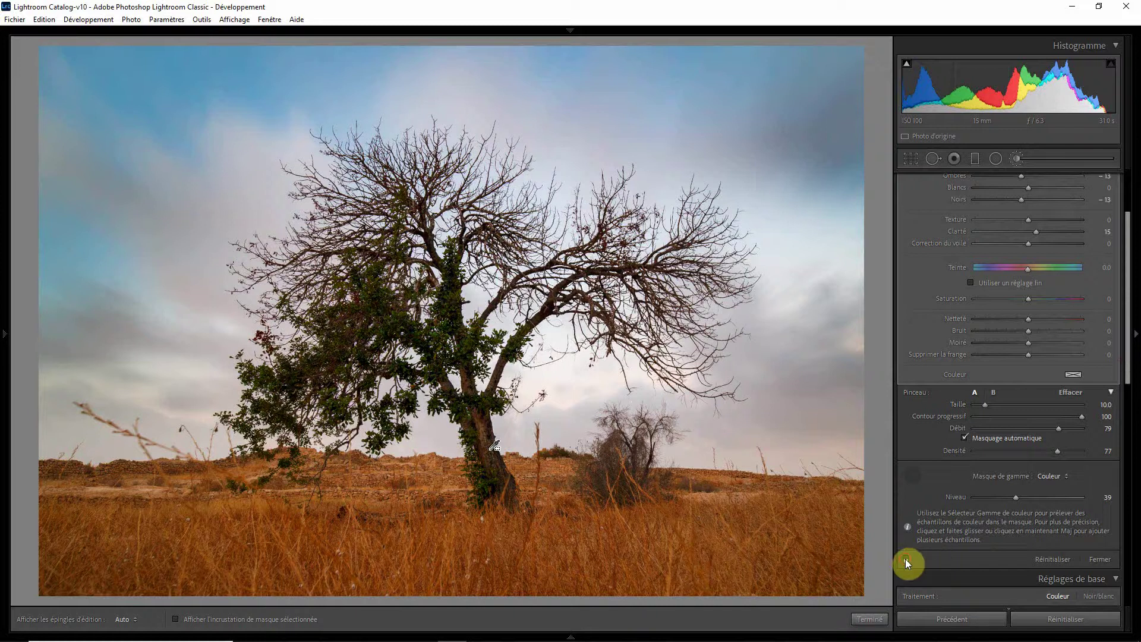
{"action": "left_click", "coordinate": [906, 559]}
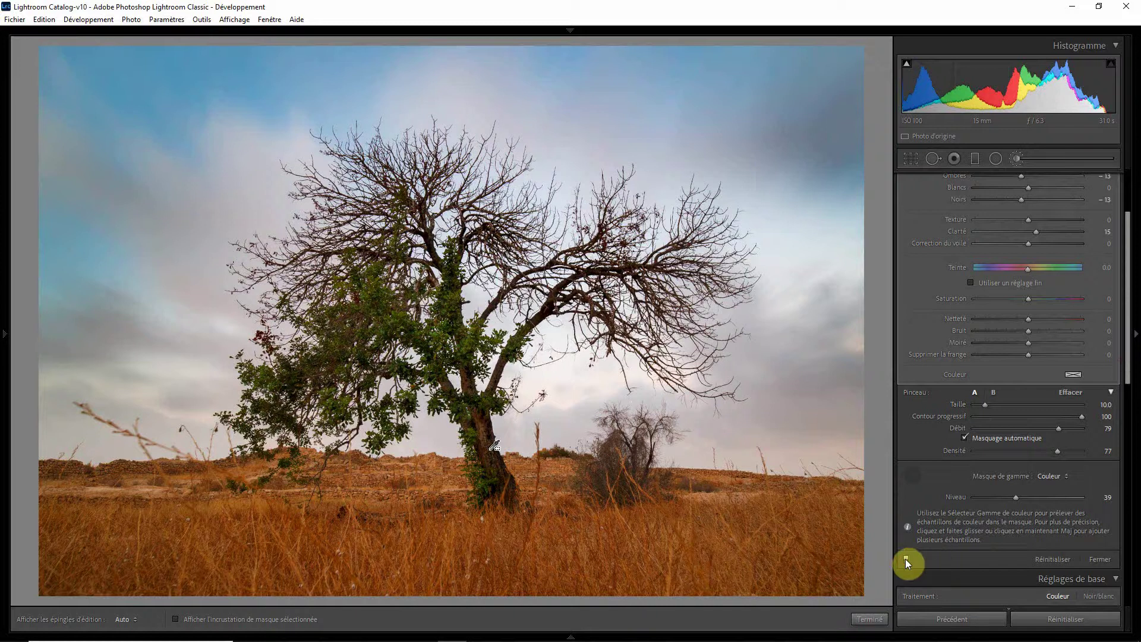
{"action": "left_click", "coordinate": [905, 559]}
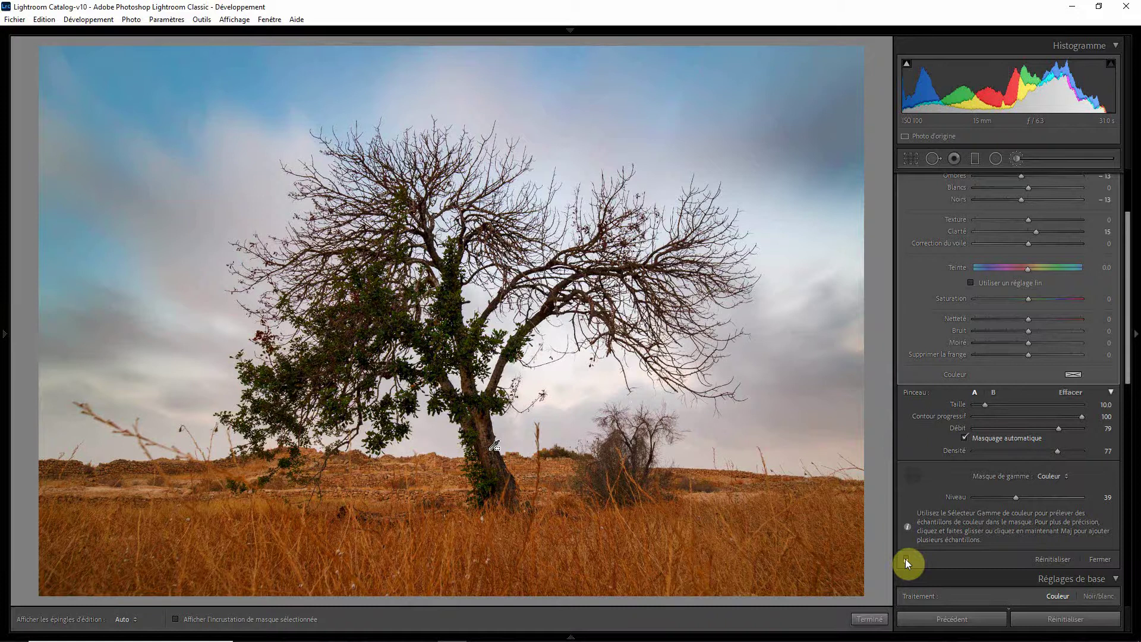
{"action": "left_click", "coordinate": [905, 559]}
{"action": "left_click", "coordinate": [905, 559]}
{"action": "left_click", "coordinate": [906, 559]}
{"action": "left_click", "coordinate": [906, 559]}
{"action": "left_click", "coordinate": [905, 560]}
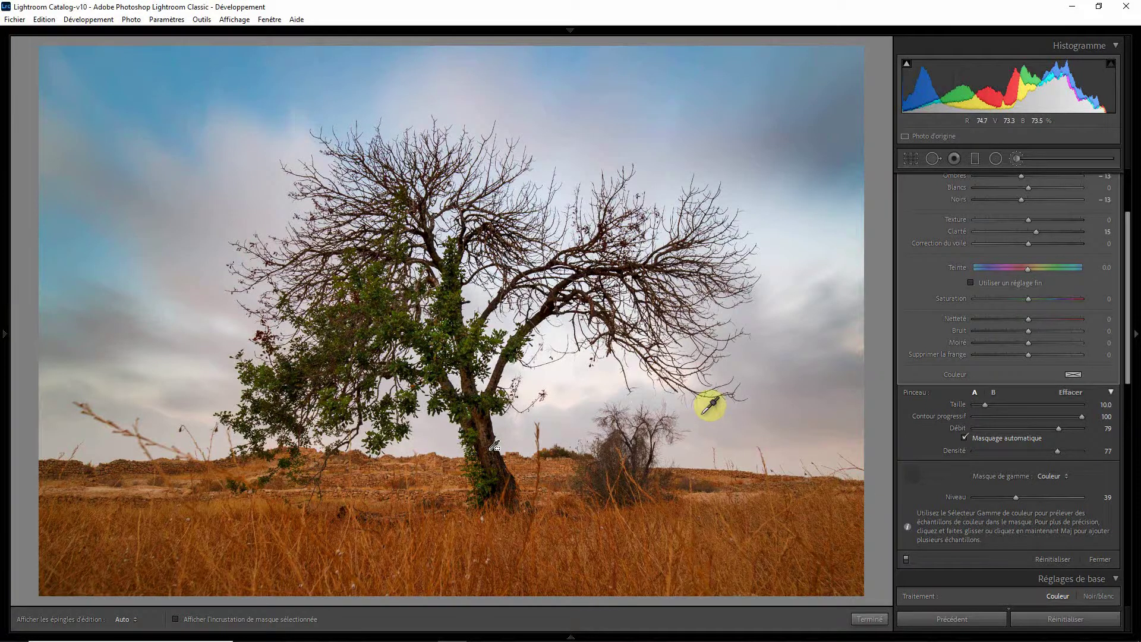
Finish the brush adjustments and raise the photo's overall exposure to +1.31.
{"action": "left_click", "coordinate": [868, 620]}
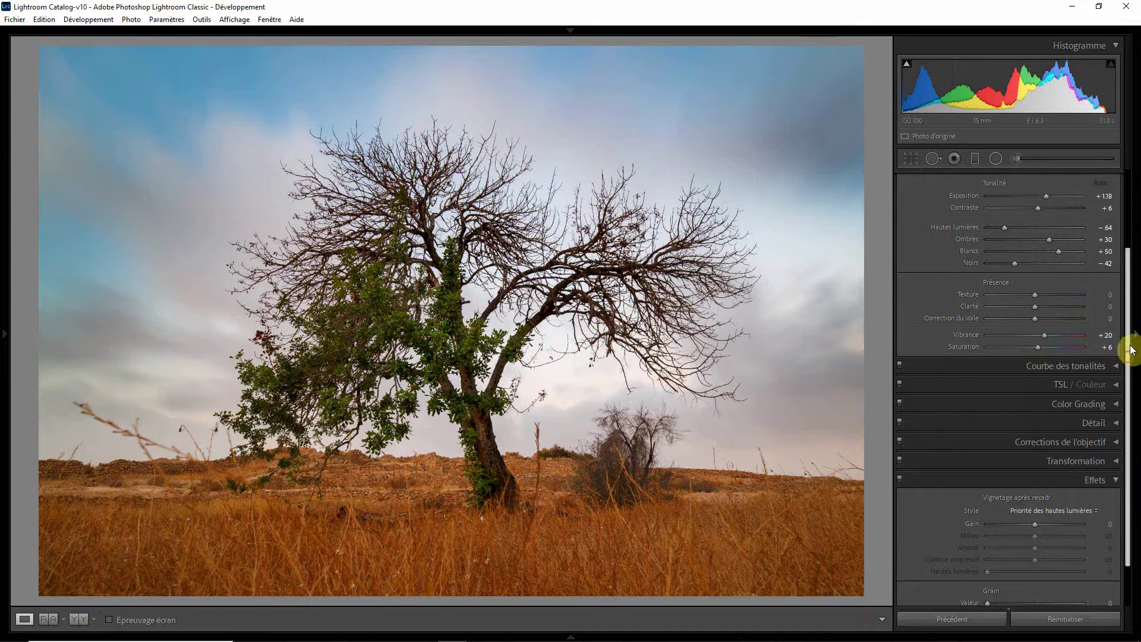
{"action": "left_click_drag", "start_coordinate": [1128, 348], "coordinate": [1124, 273]}
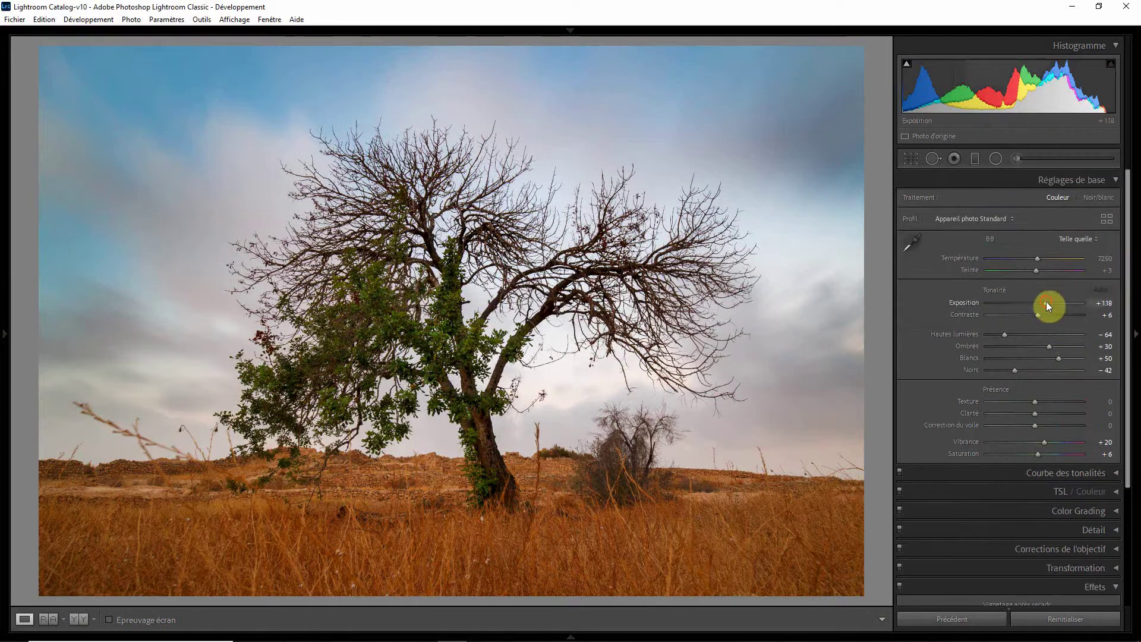
{"action": "left_click_drag", "start_coordinate": [1046, 303], "coordinate": [1047, 306]}
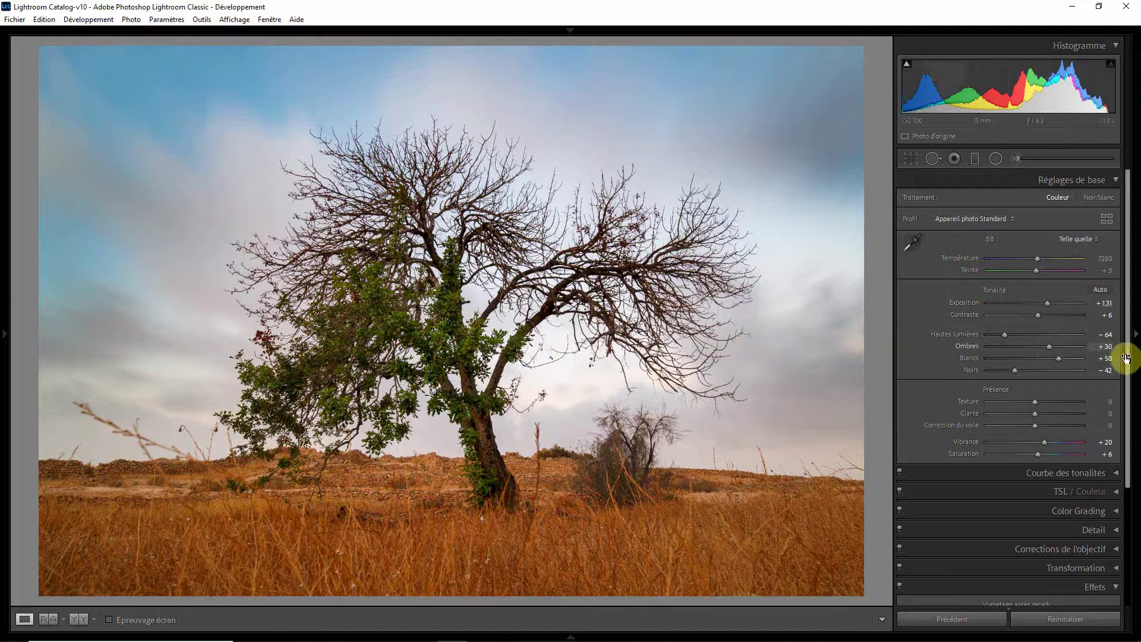
Apply a highlight-priority post-crop vignette with amount -13, and compare the edited photo with its unedited version.
{"action": "left_click_drag", "start_coordinate": [1131, 367], "coordinate": [1119, 486]}
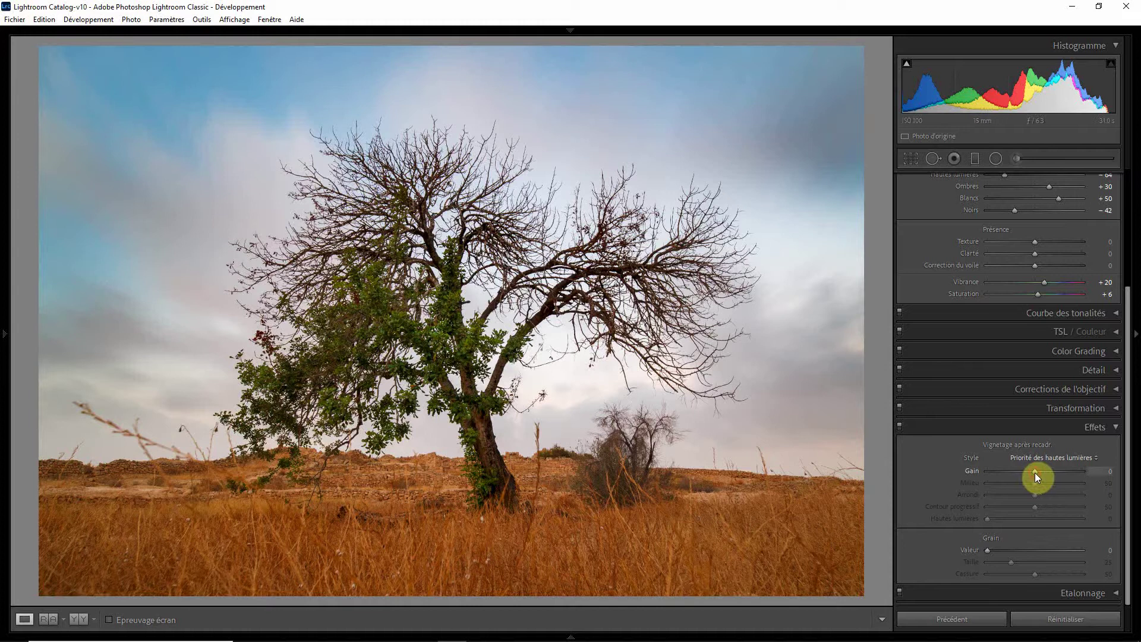
{"action": "mouse_move", "coordinate": [1036, 473]}
{"action": "left_mouse_down"}
{"action": "mouse_move", "coordinate": [987, 479]}
{"action": "mouse_move", "coordinate": [1028, 475]}
{"action": "left_mouse_up"}
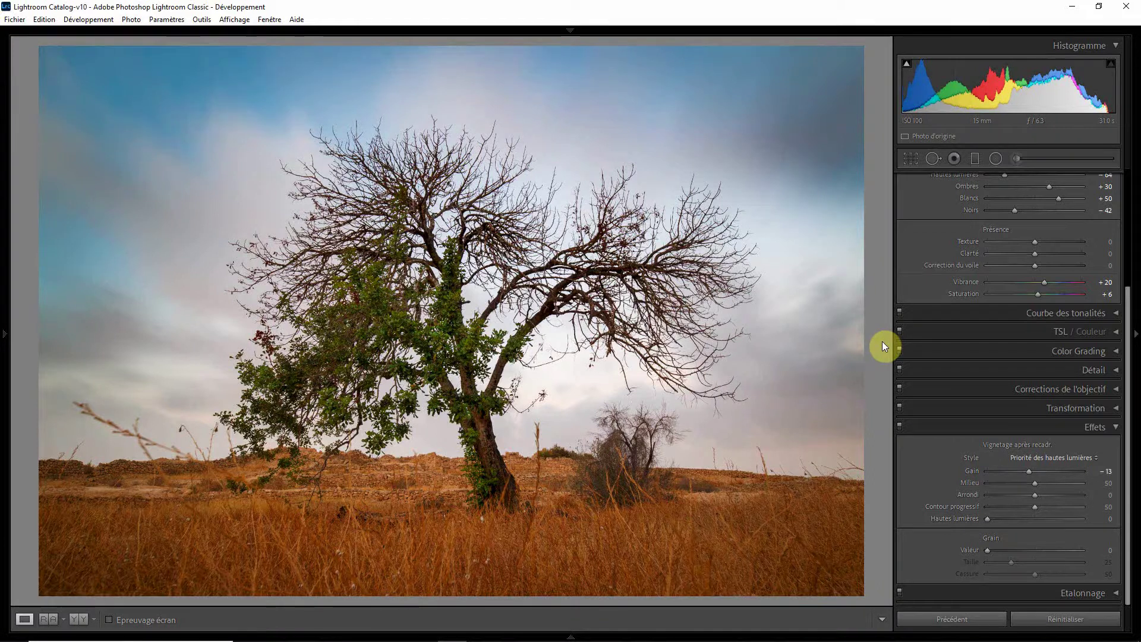
{"action": "key", "text": "backslash"}
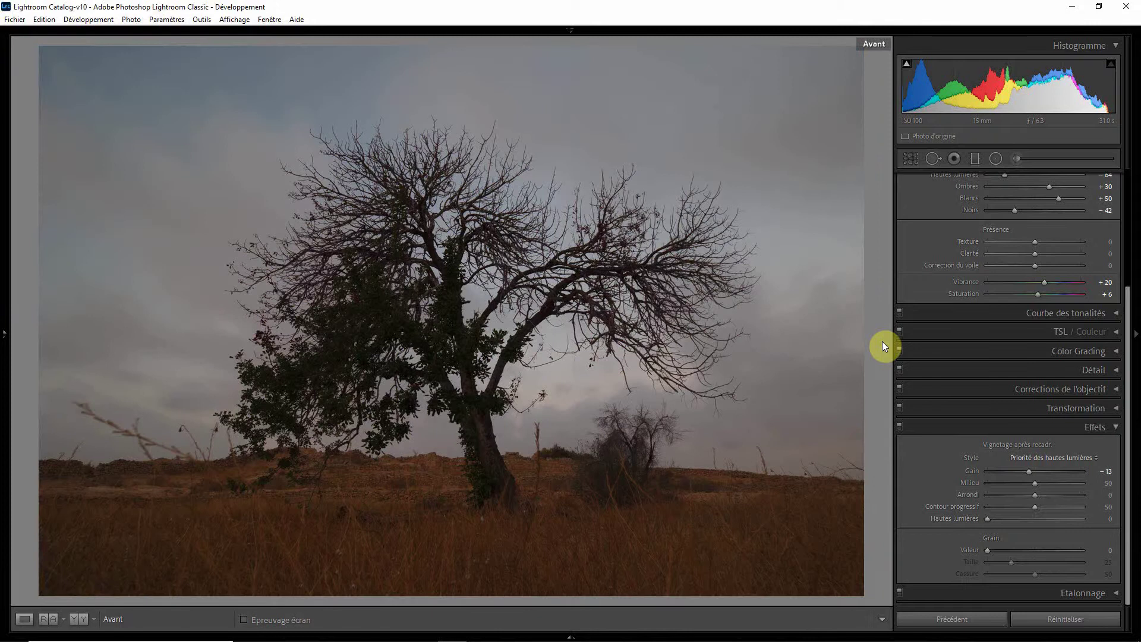
{"action": "key", "text": "backslash"}
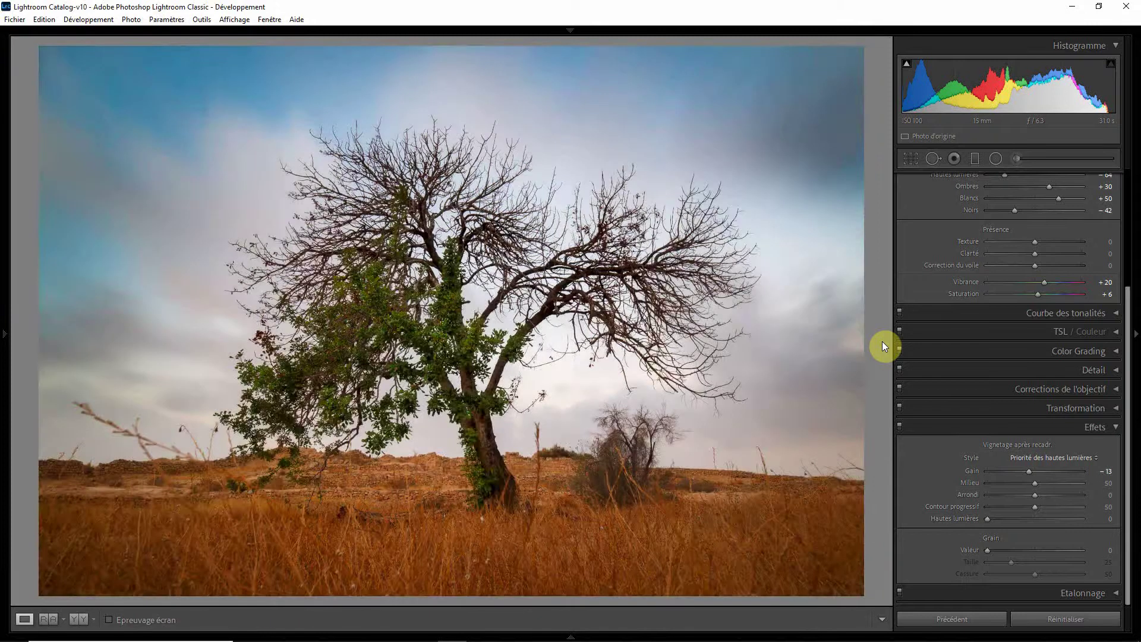